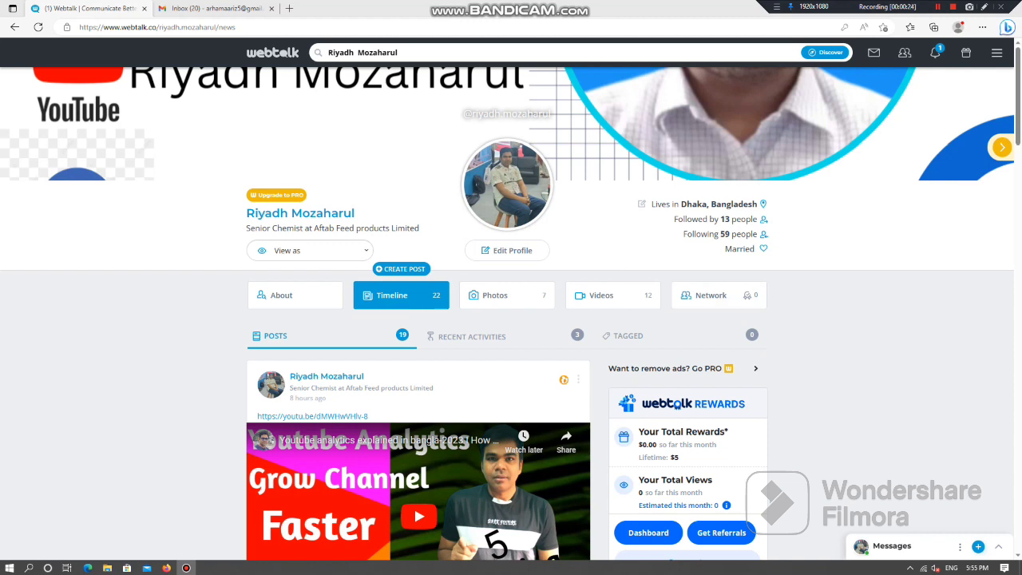
In Firefox, choose the saved inviter Webtalk ID under 'Who invited you?' and continue
mouse_move(166, 567)
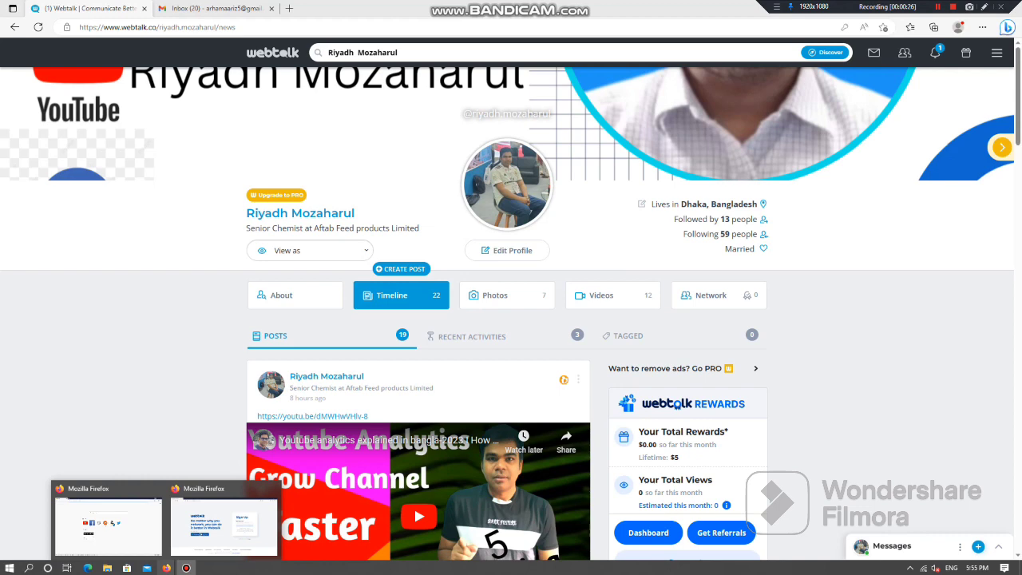
click(224, 525)
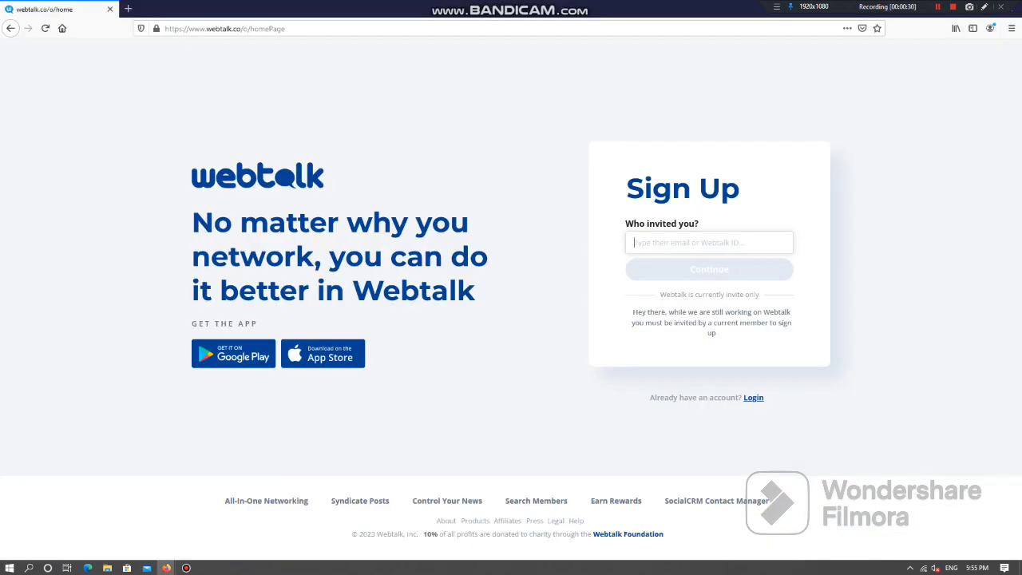
key(Down)
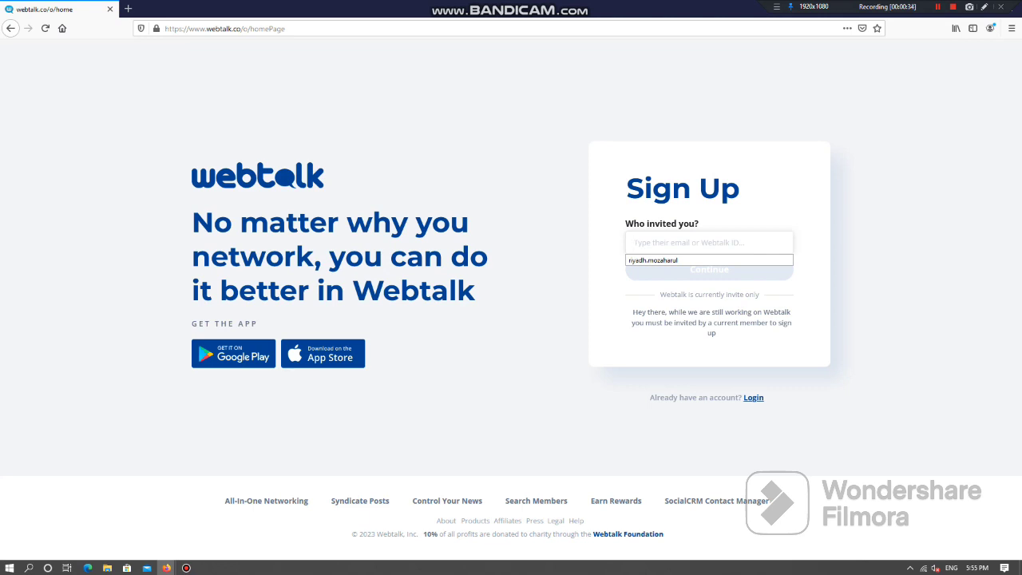
key(Down)
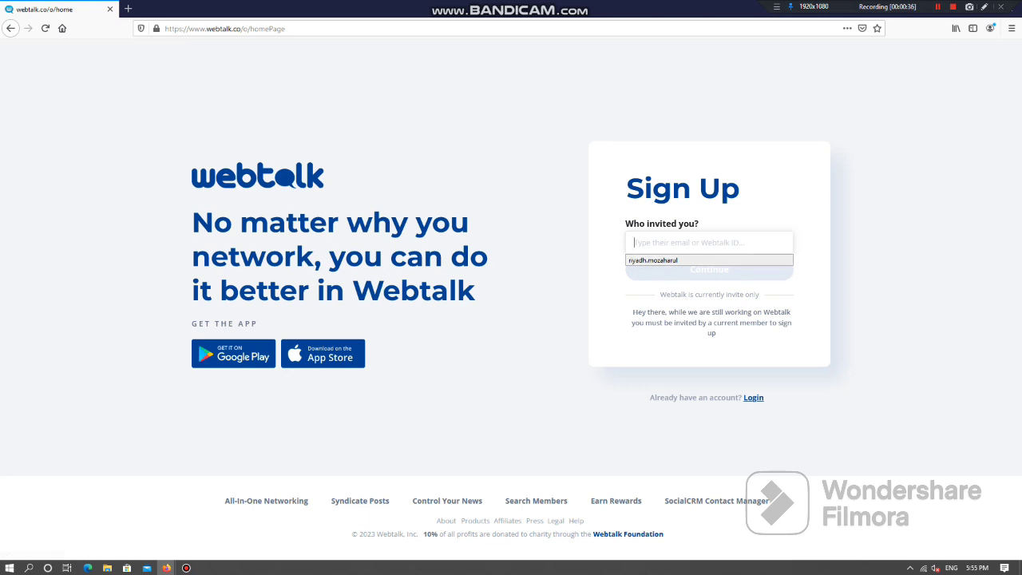
key(Return)
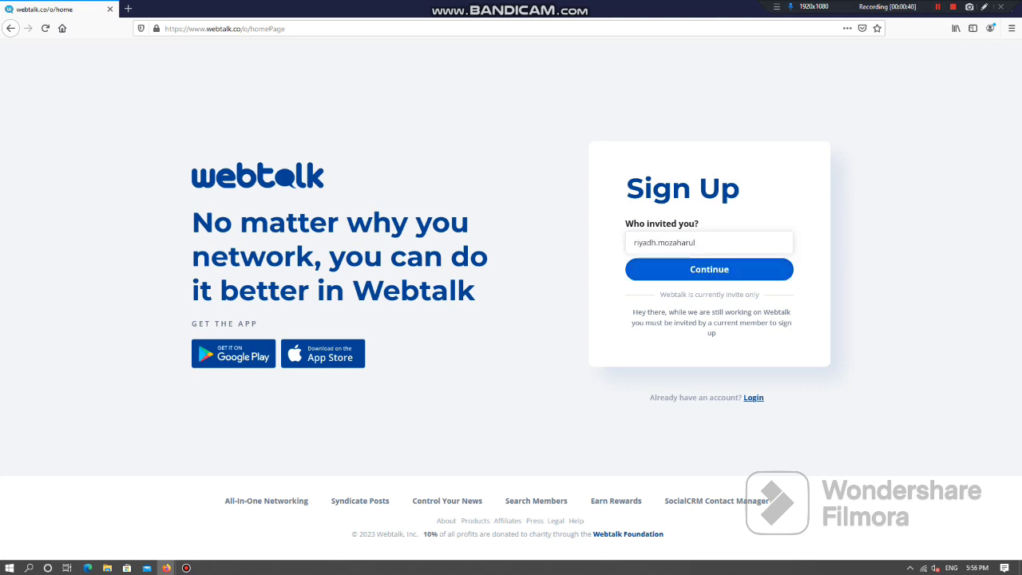
key(Return)
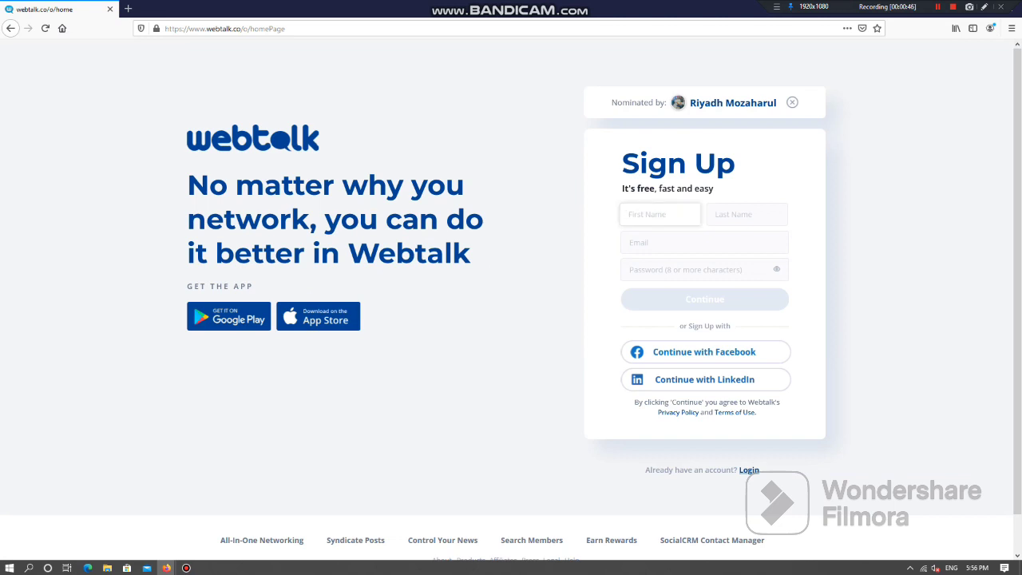
Enter the new member's first name, last name, corrected e-mail address and password, then submit
click(747, 214)
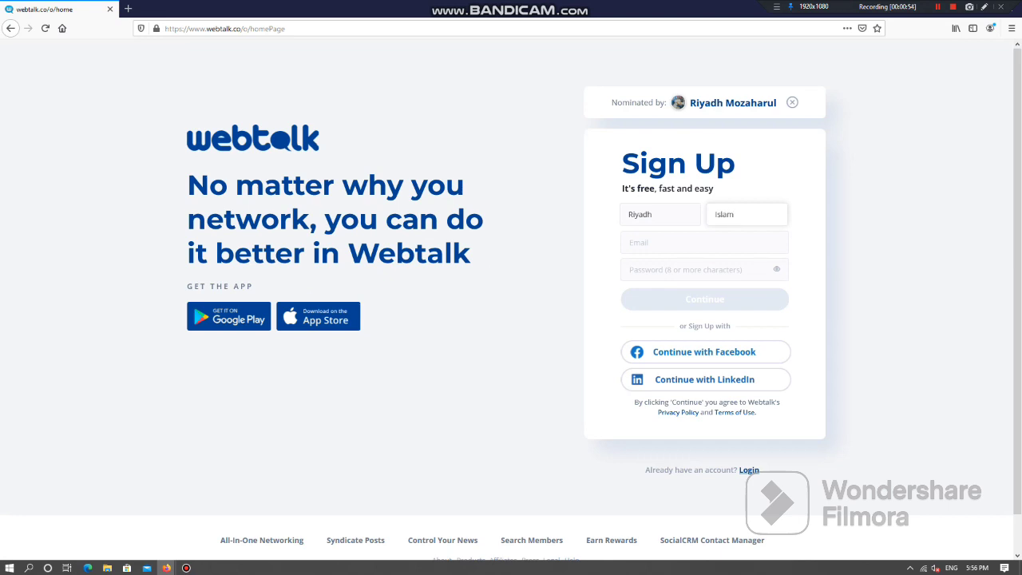
click(704, 242)
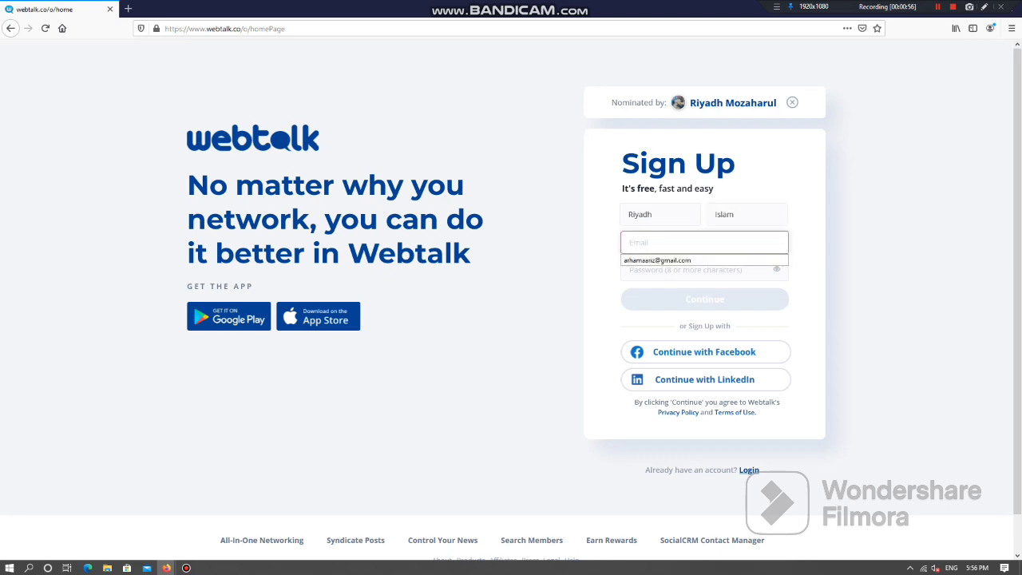
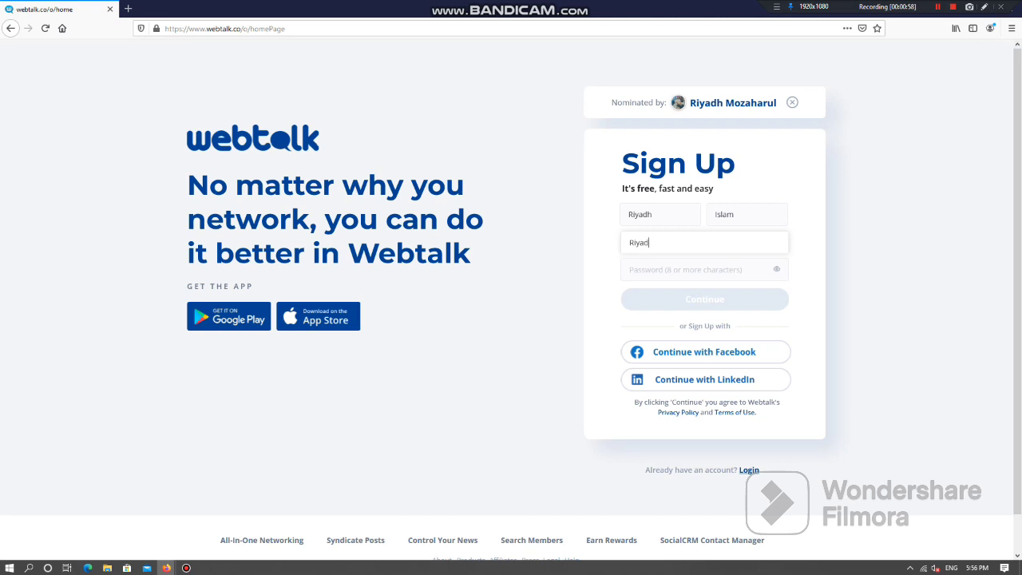
key(BackSpace)
key(BackSpace)
key(BackSpace)
key(BackSpace)
key(BackSpace)
key(BackSpace)
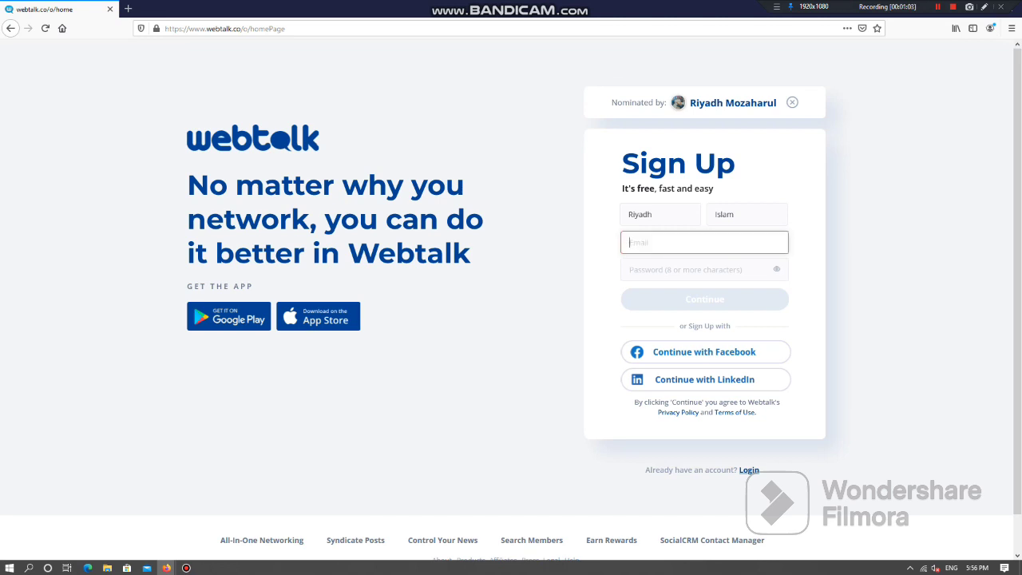
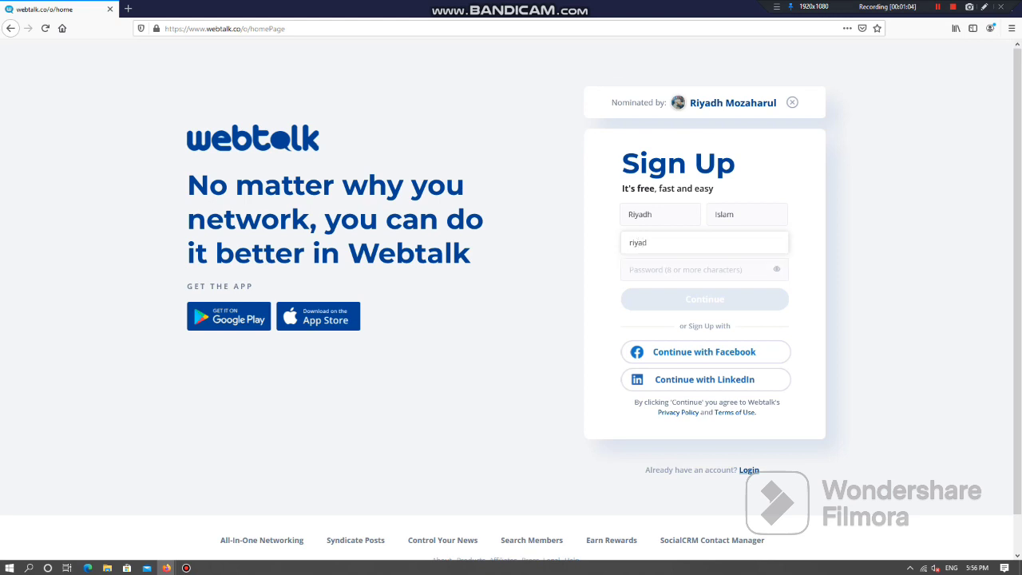
key(Tab)
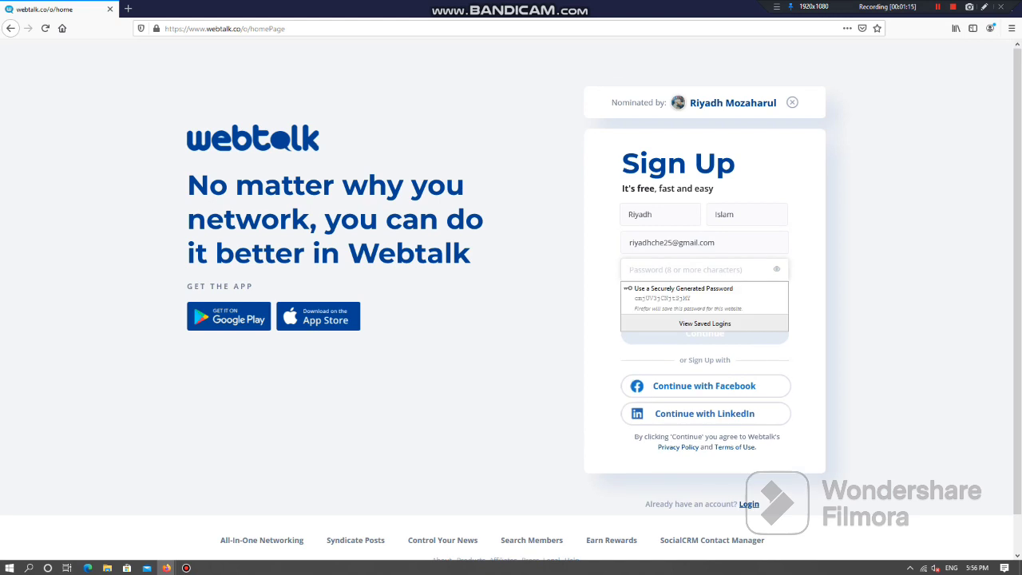
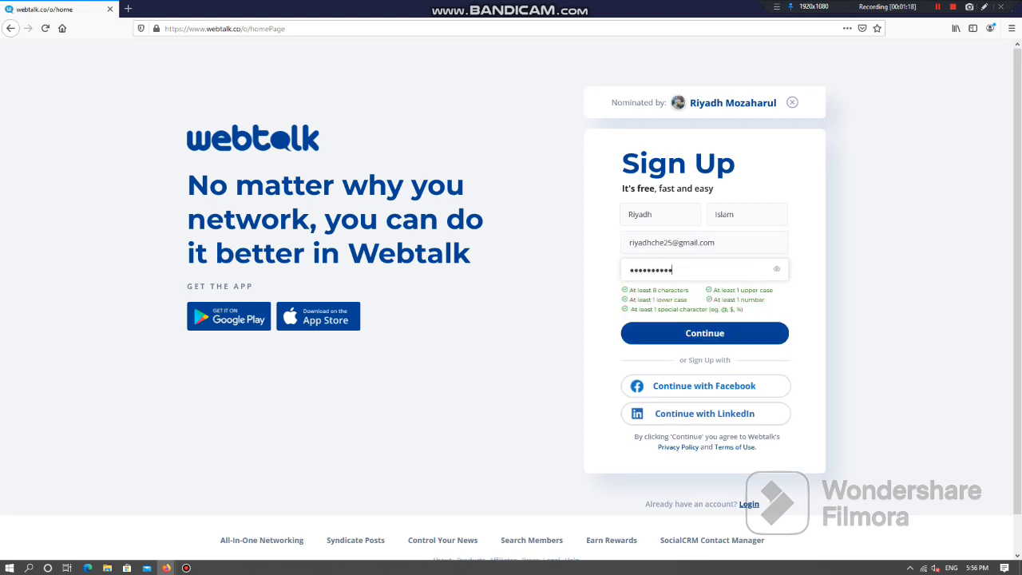
key(Return)
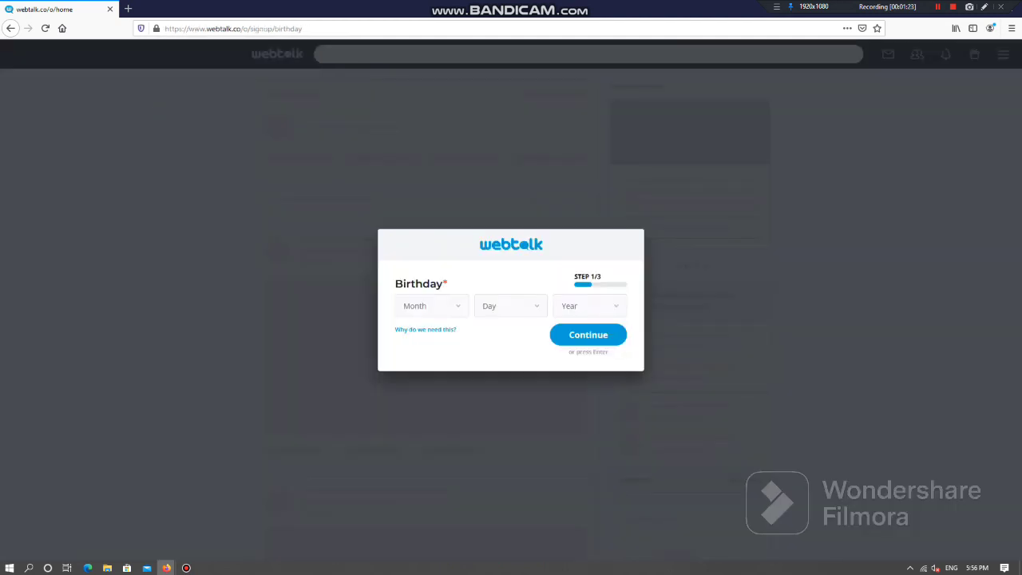
Set the birthday to Jan 1, 2000 and gender to Male
key(Down)
key(Return)
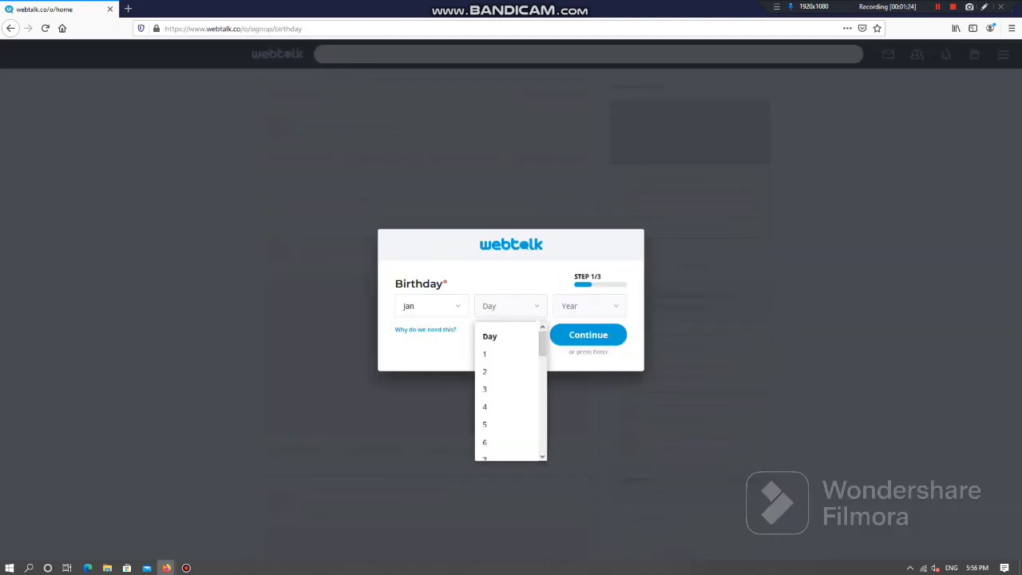
key(Down)
key(Return)
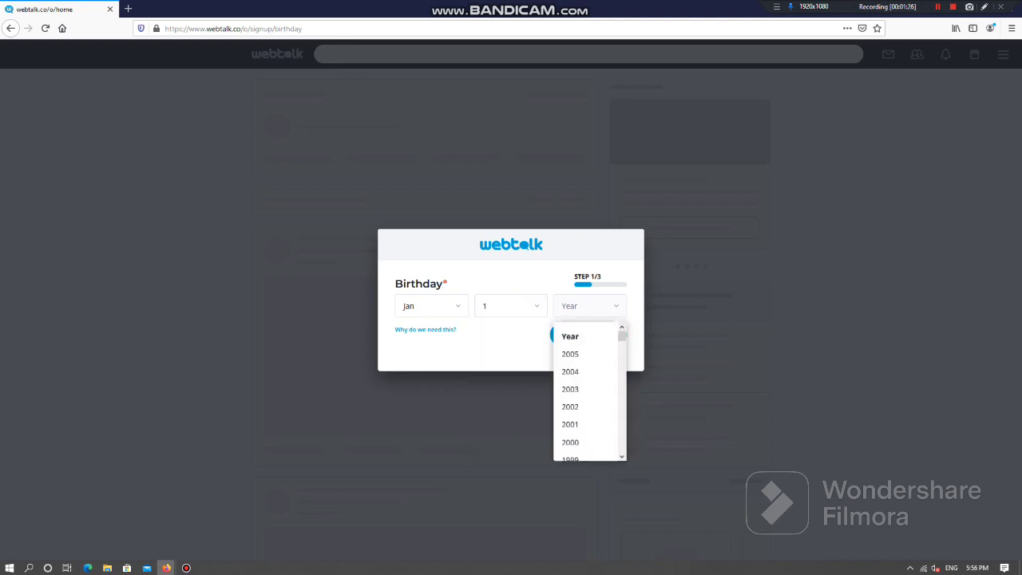
key(Down)
key(Down)
key(Down)
key(Down)
key(Down)
key(Down)
key(Return)
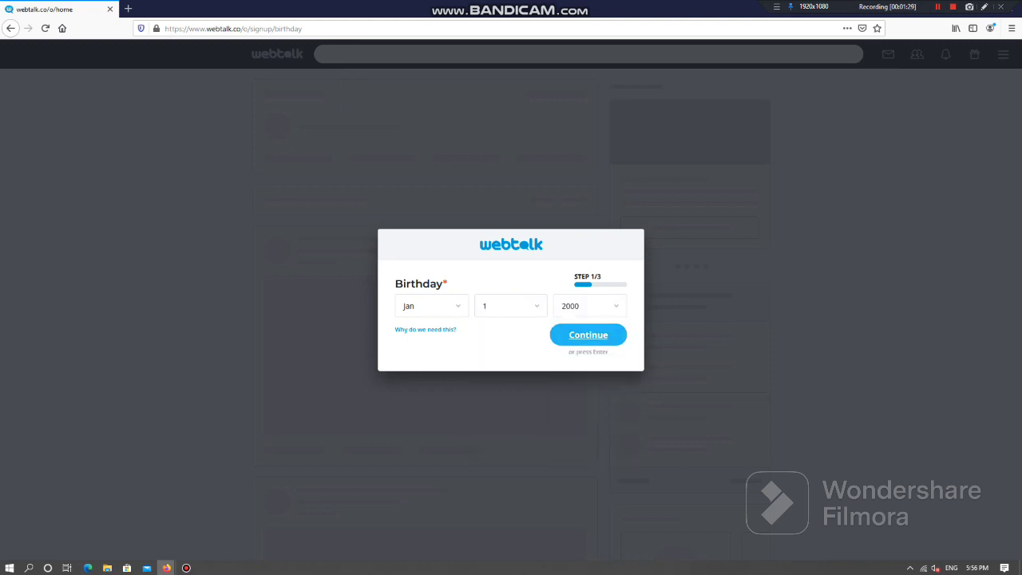
key(Return)
key(Down)
key(Return)
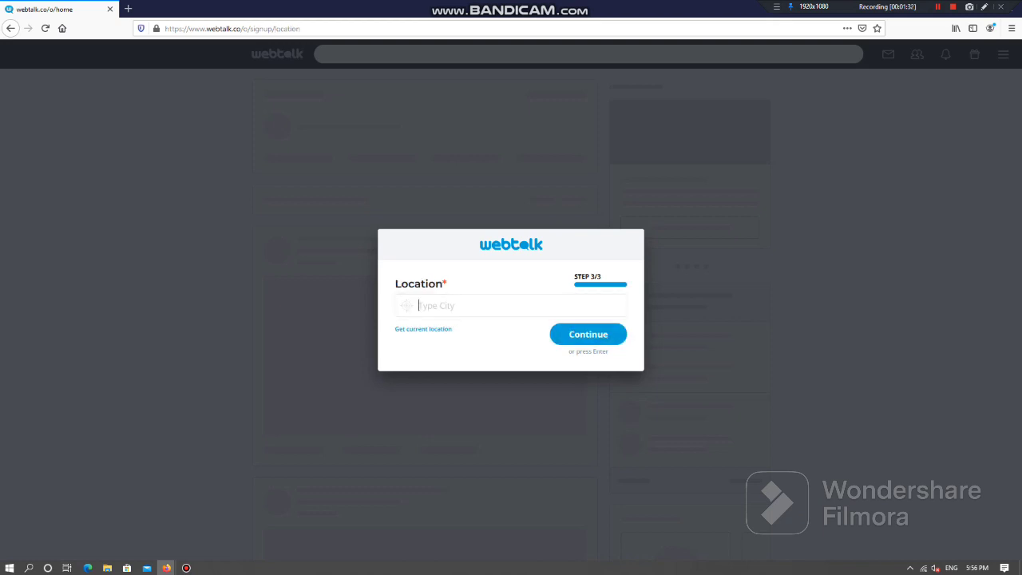
Set the location to Dhaka, Bangladesh from the suggestions and continue
text(Dhaka)
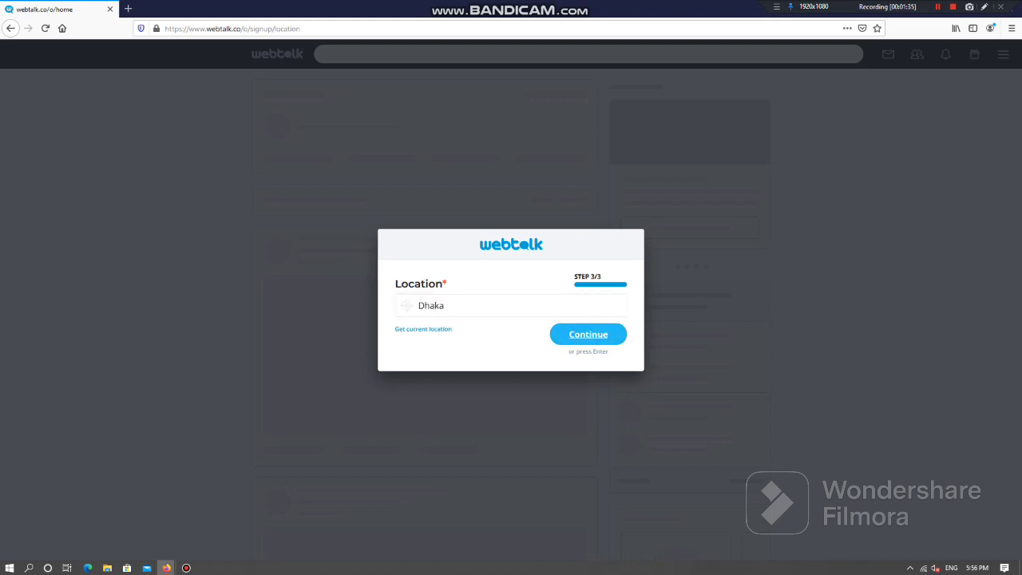
key(Return)
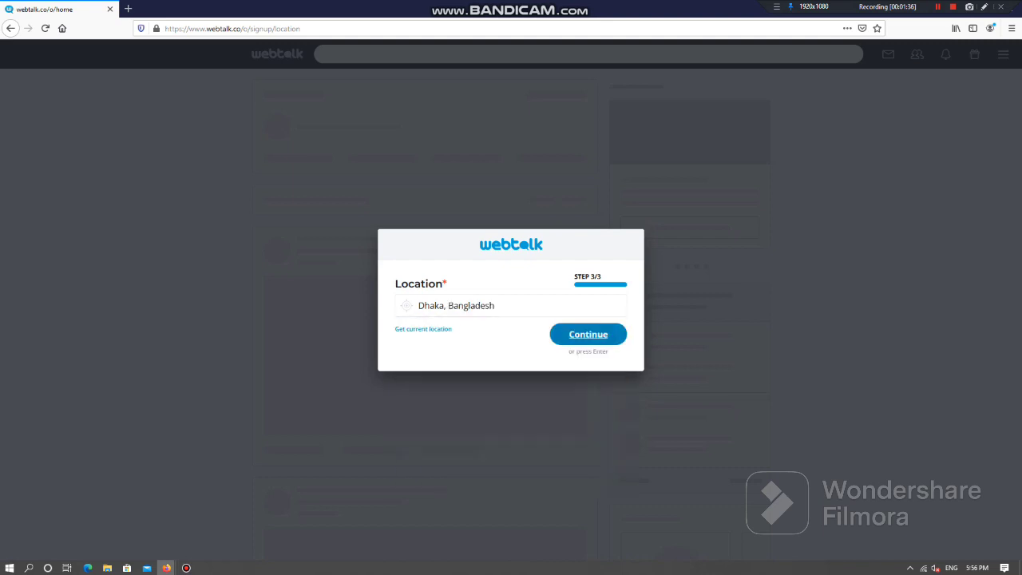
key(Return)
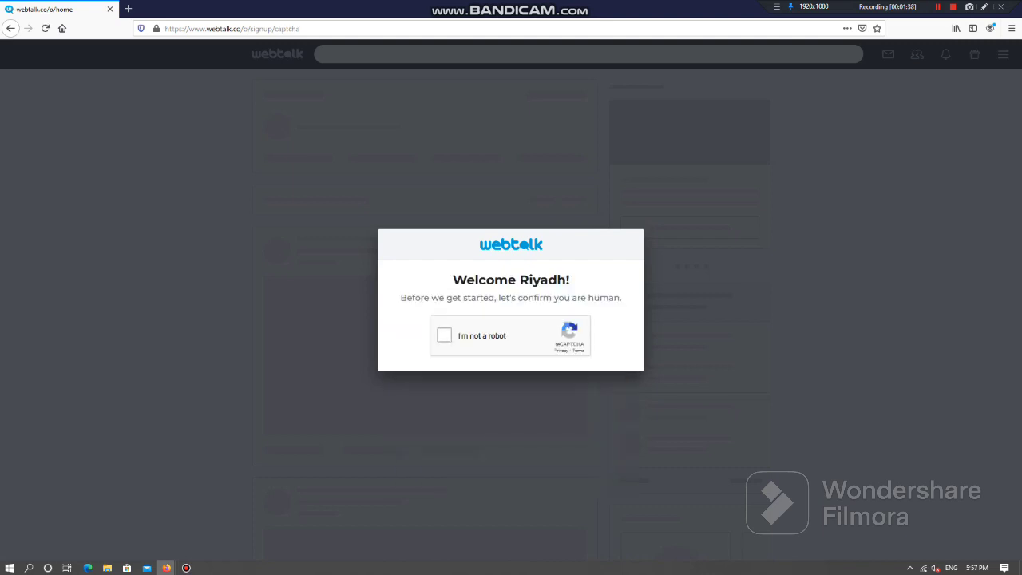
Pass the reCAPTCHA by selecting the four bus images and verifying
click(444, 336)
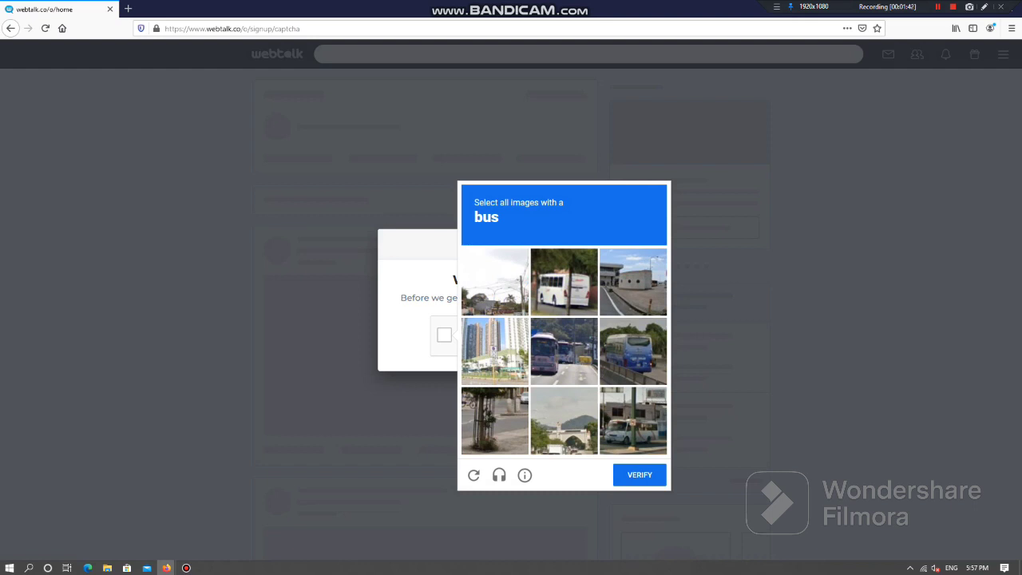
click(564, 352)
click(633, 351)
click(564, 282)
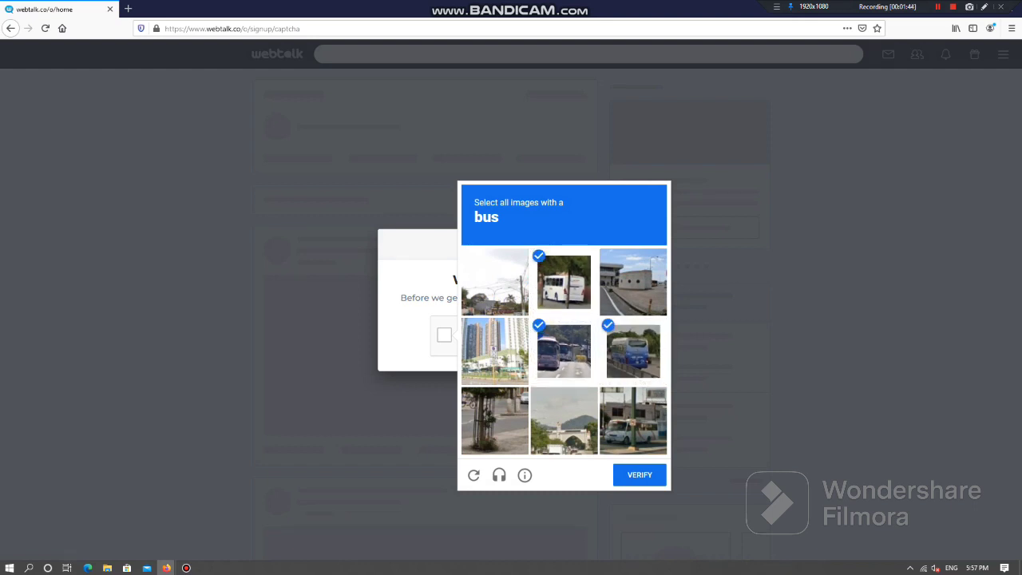
click(633, 421)
click(640, 474)
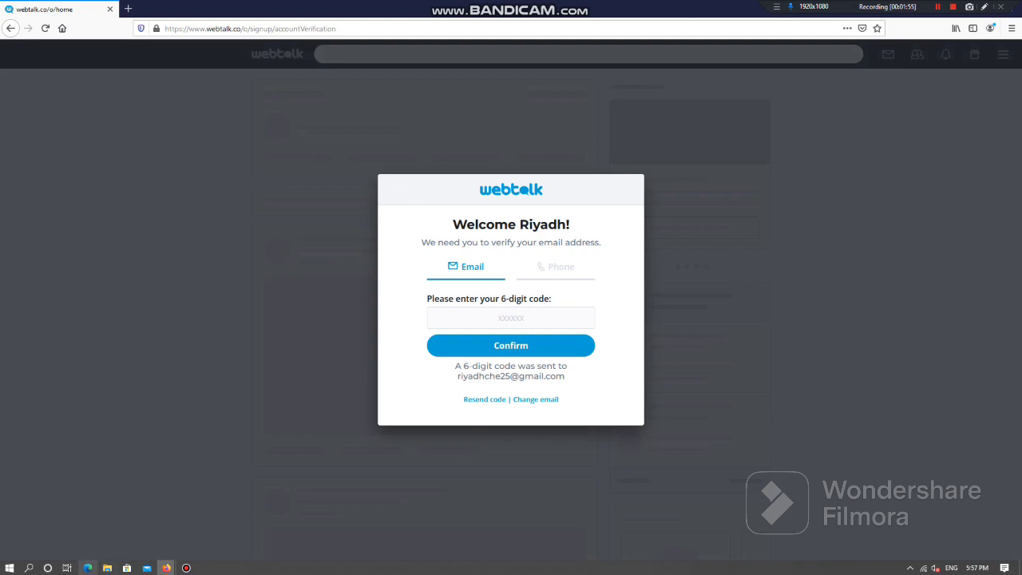
click(88, 568)
Search for gmail in a new Edge tab and open the Gmail result
click(289, 8)
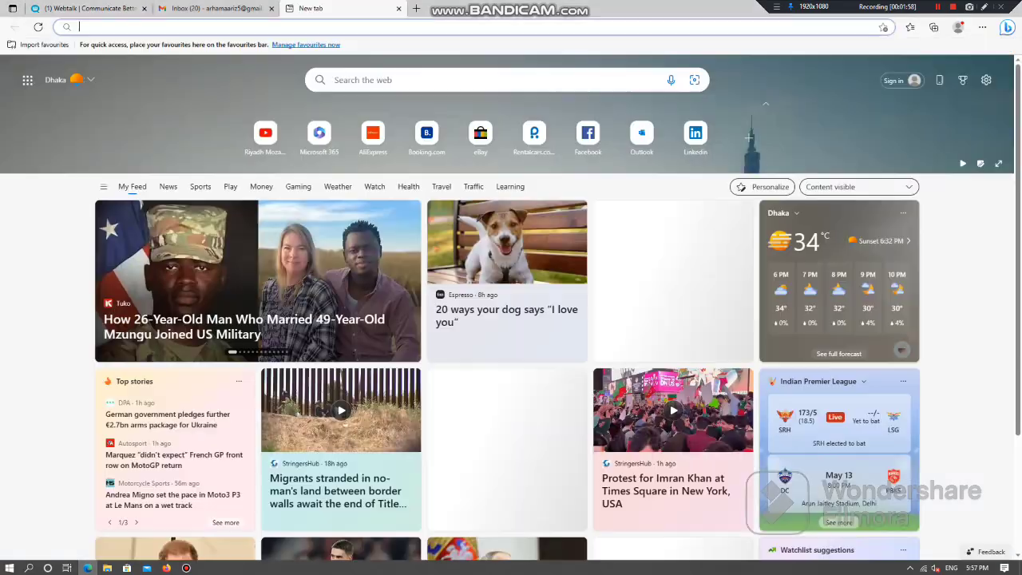
text(gmail)
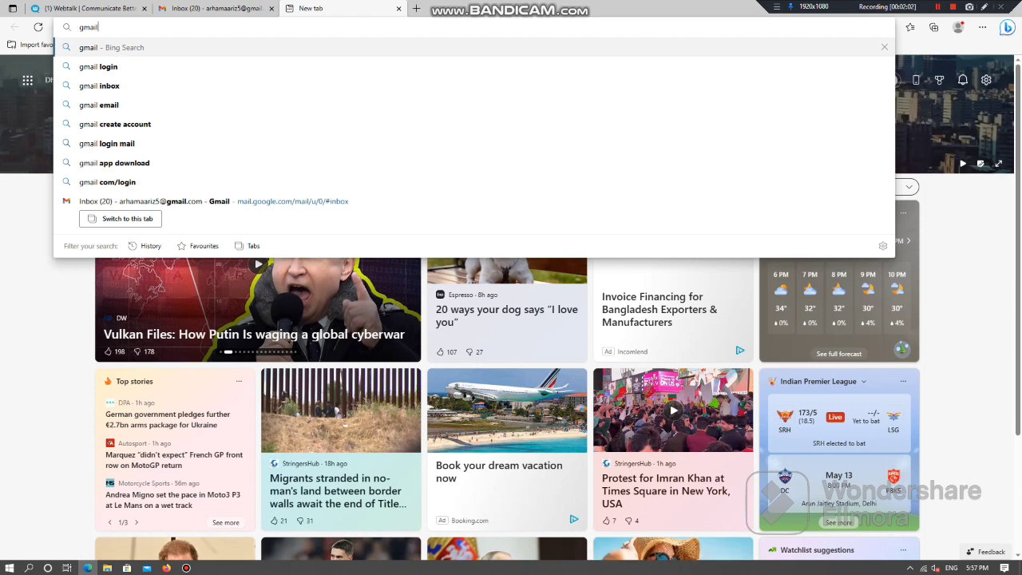
key(Return)
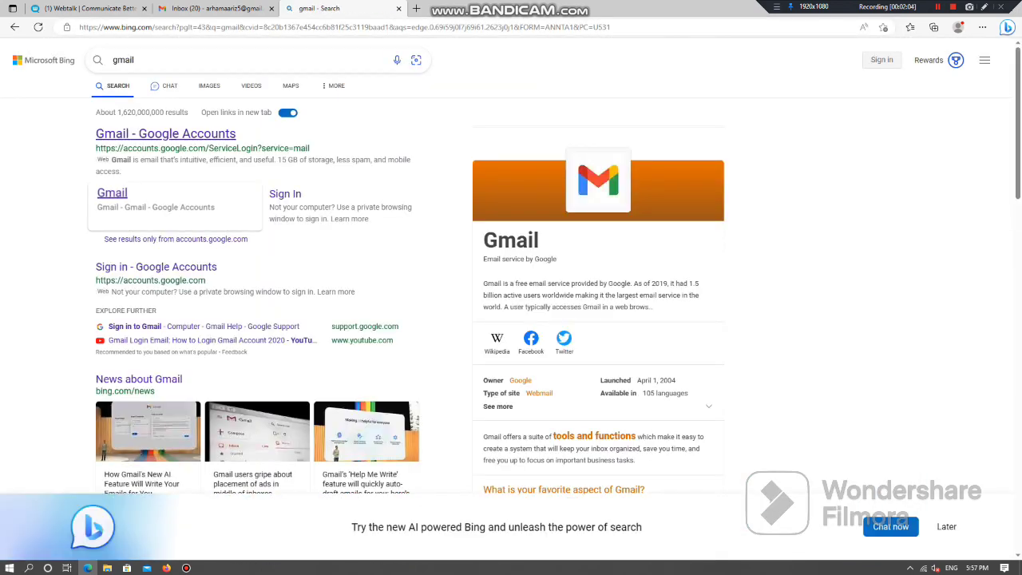
click(118, 194)
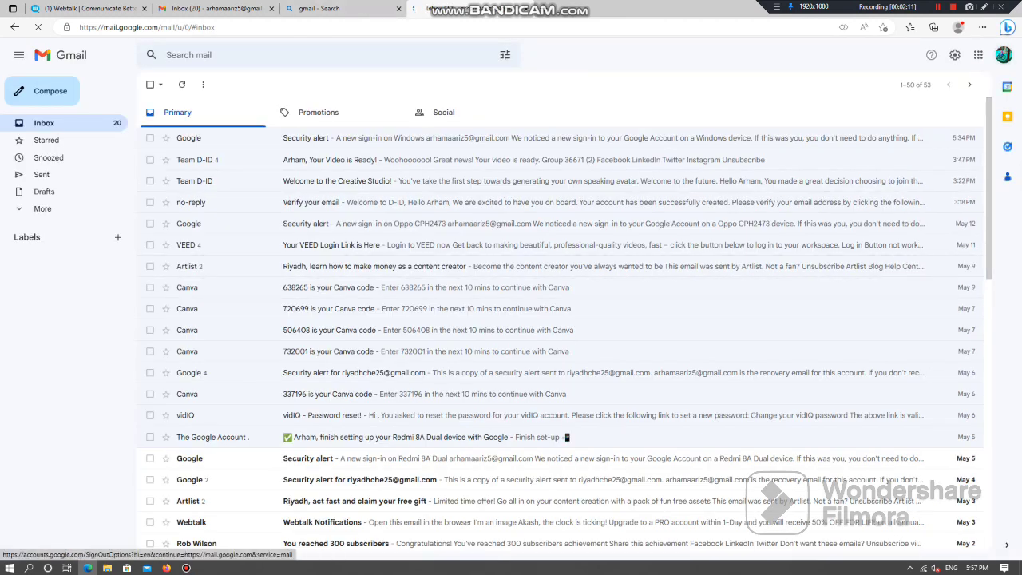
Sign out of the current Google account and close the old inbox tab
click(1003, 54)
click(881, 195)
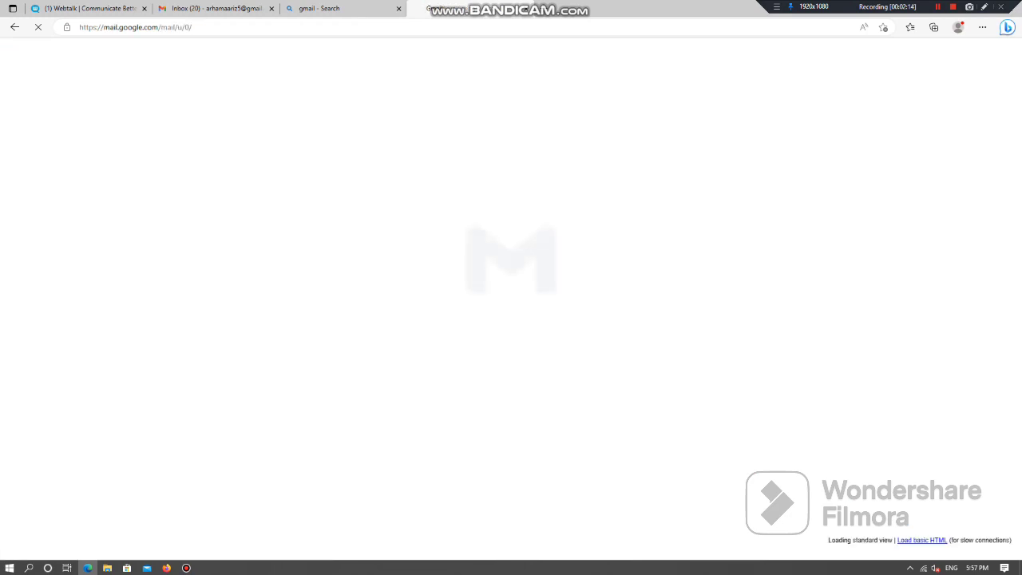
click(271, 8)
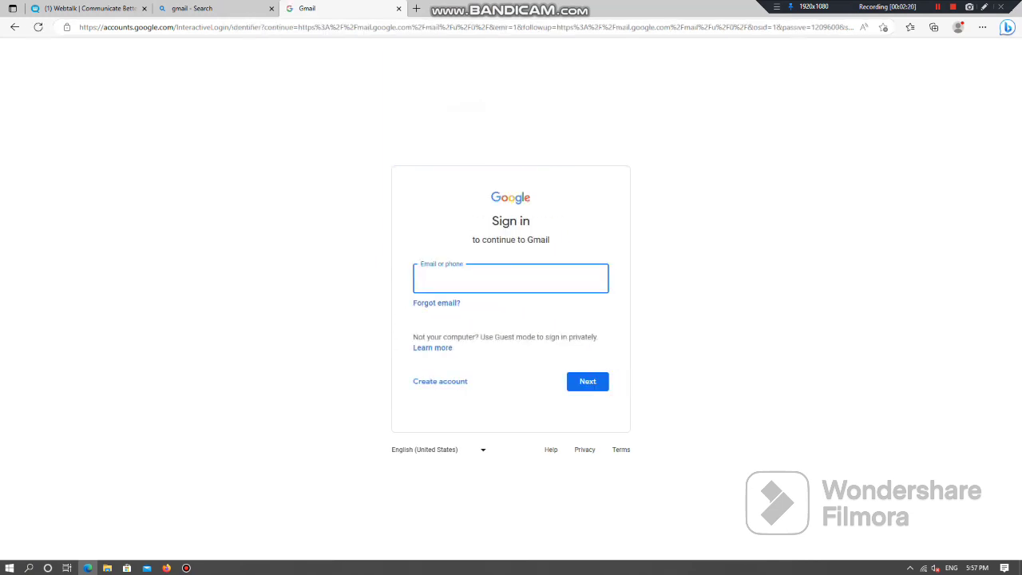
Pick the saved e-mail address and enter the password, retrying after the wrong-password error
text(iyadh)
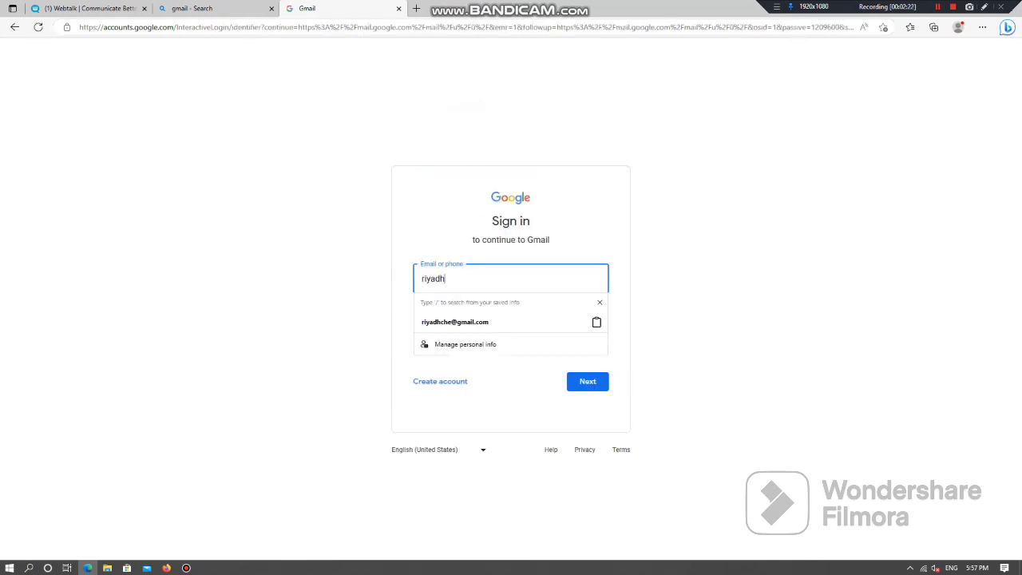
key(Down)
key(Up)
key(Down)
key(Return)
key(Return)
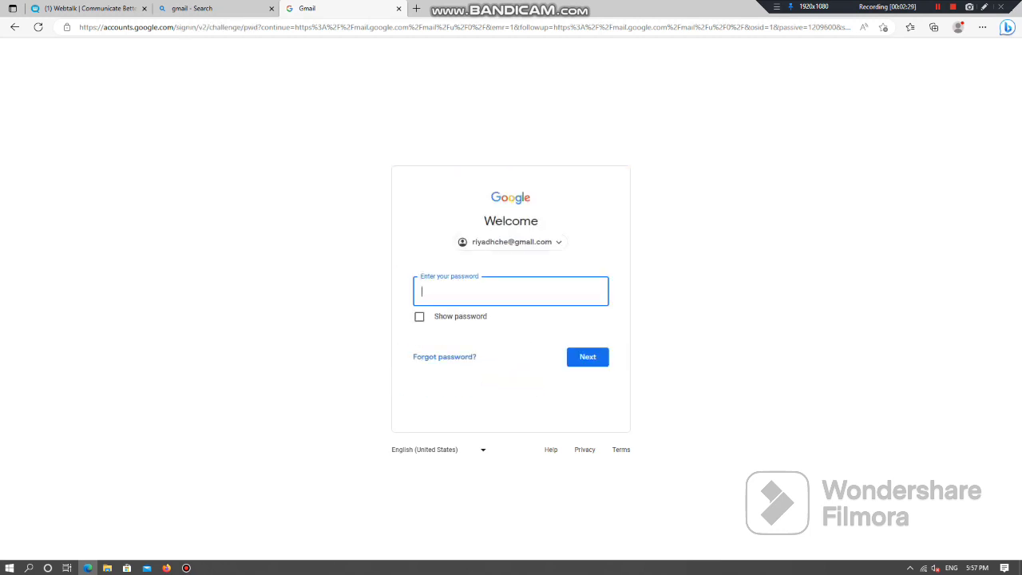
text(••)
key(BackSpace)
text(•••••••••••)
key(Return)
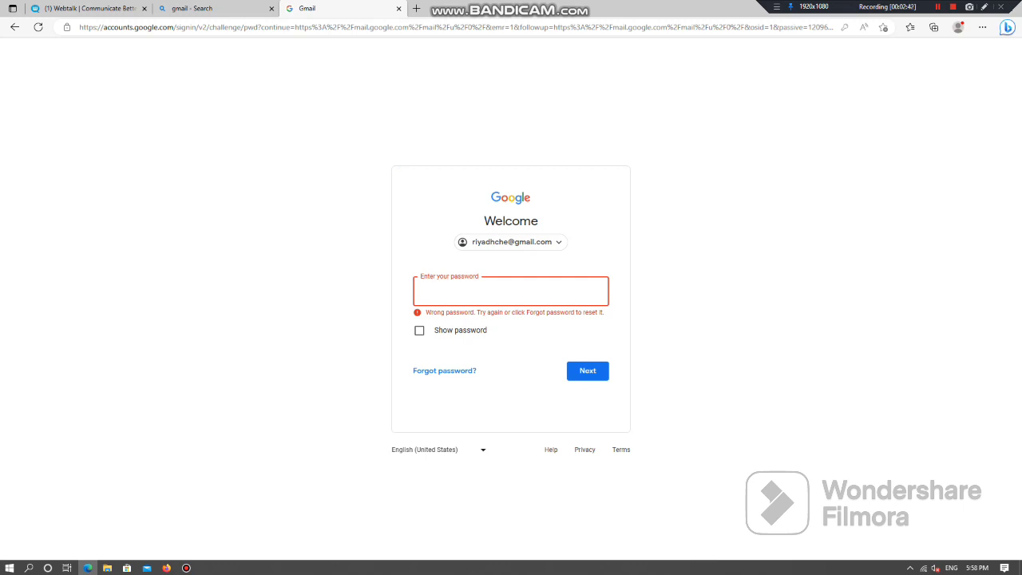
text(••••••••••••)
key(Return)
Correct the account e-mail address and sign in with its password
click(15, 26)
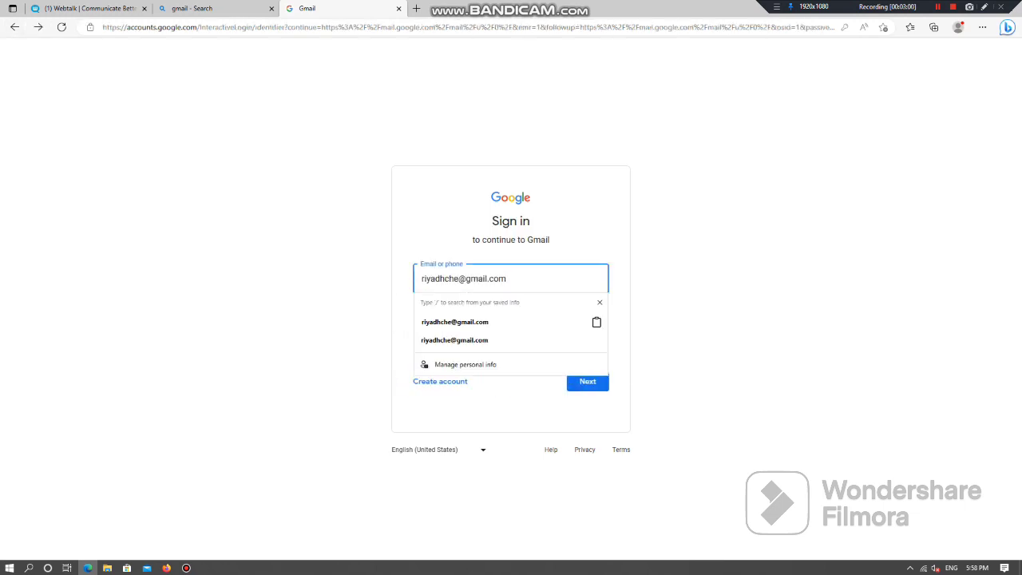
text(25)
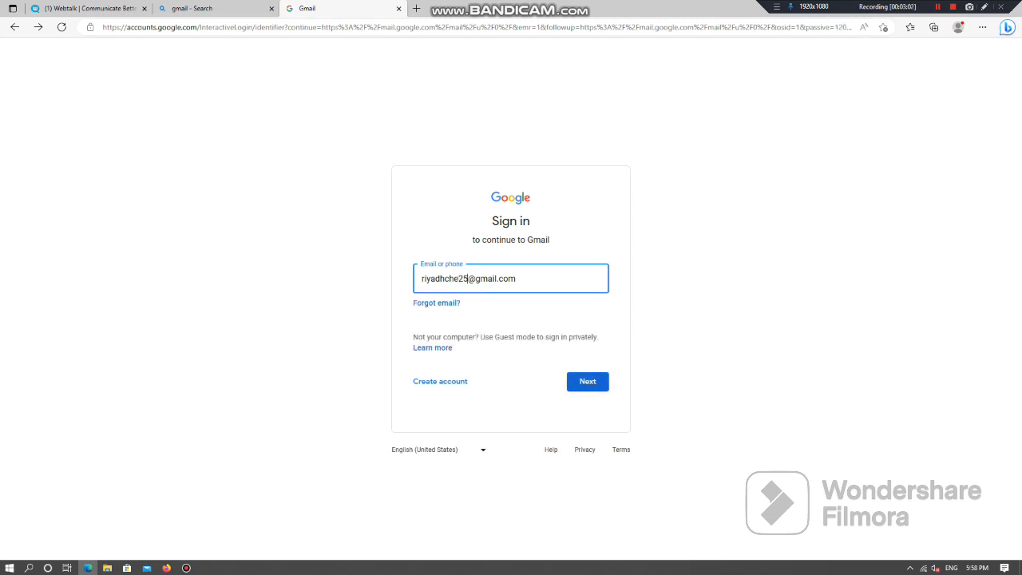
click(587, 381)
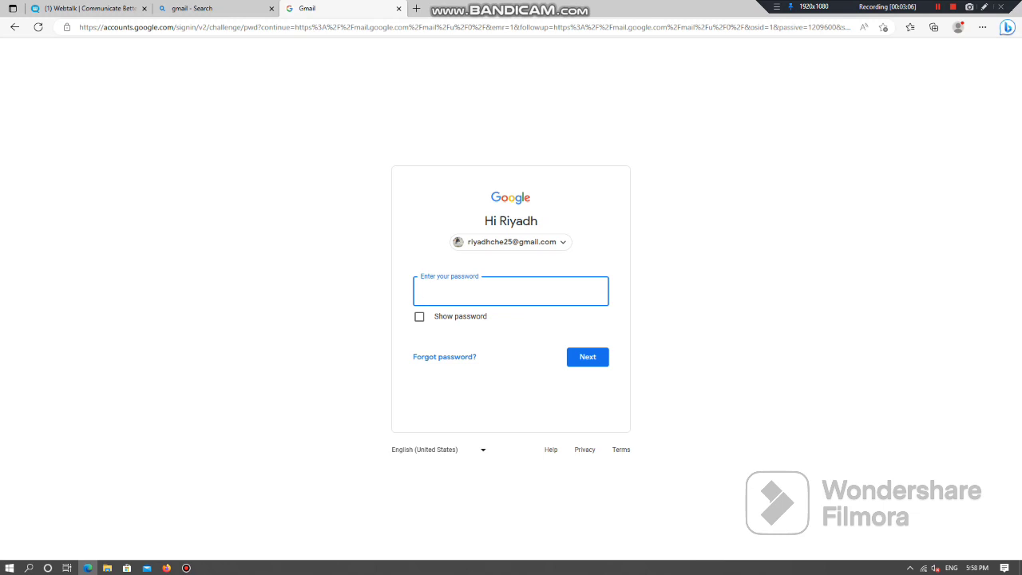
text(**********)
key(Return)
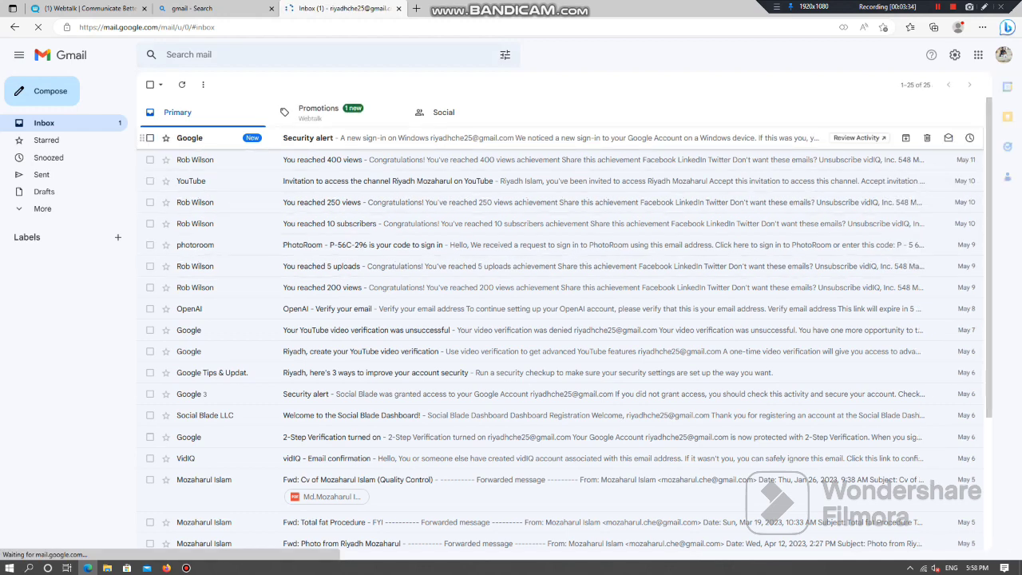
Glance at the security alert email, then switch to the Promotions emails
click(308, 137)
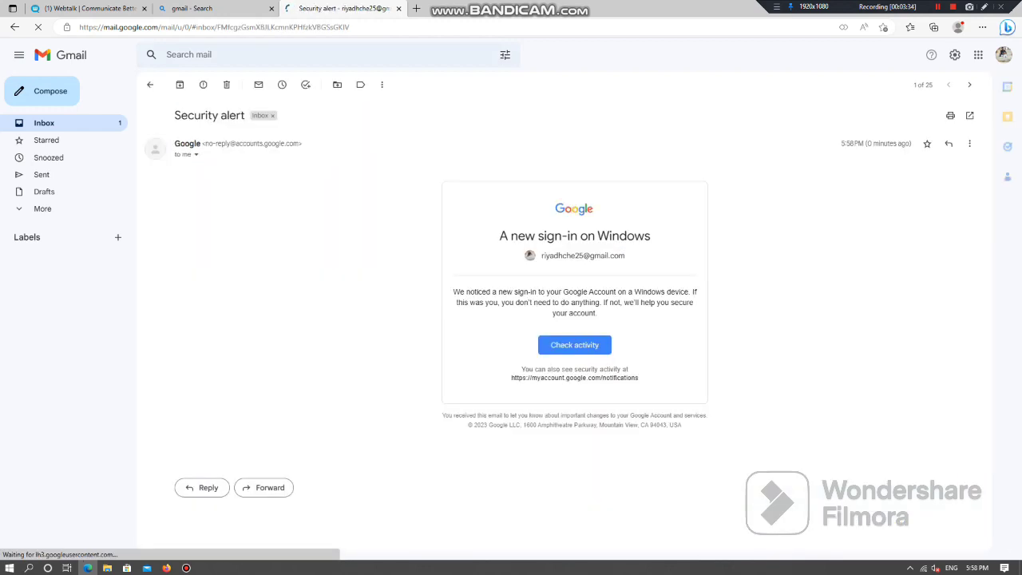
click(44, 122)
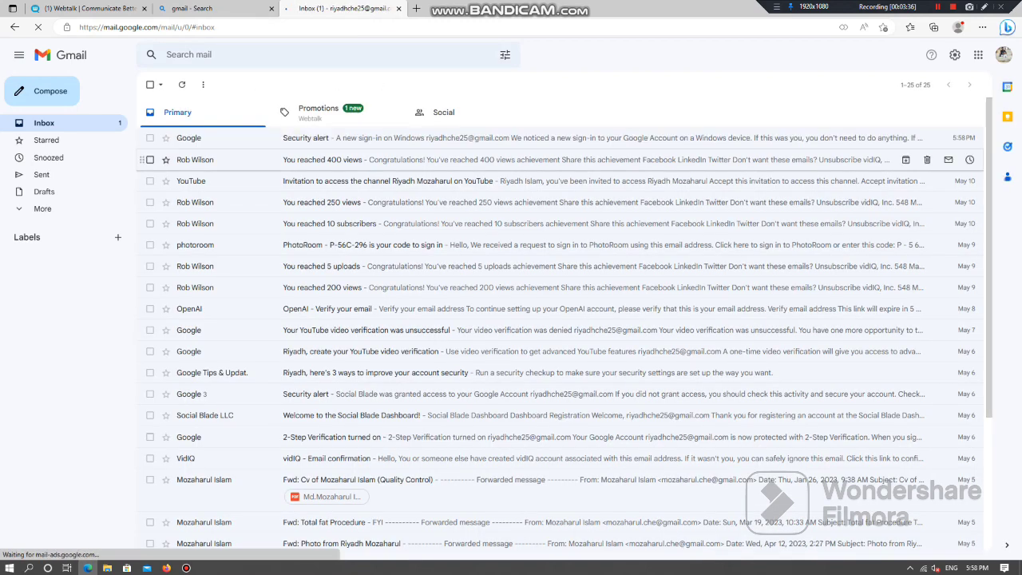
click(318, 111)
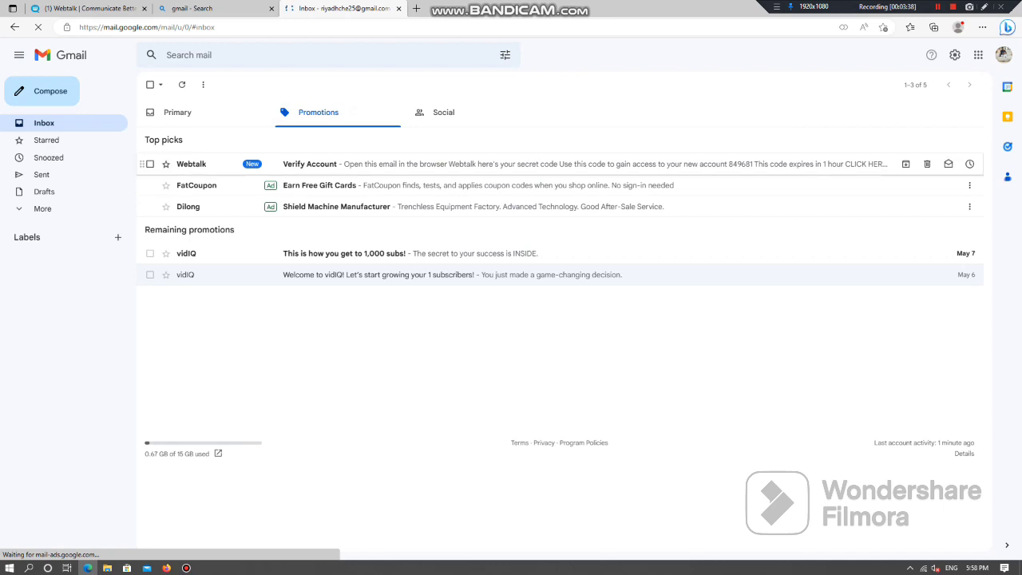
Open Webtalk's Verify Account email and copy its six-digit code
click(310, 164)
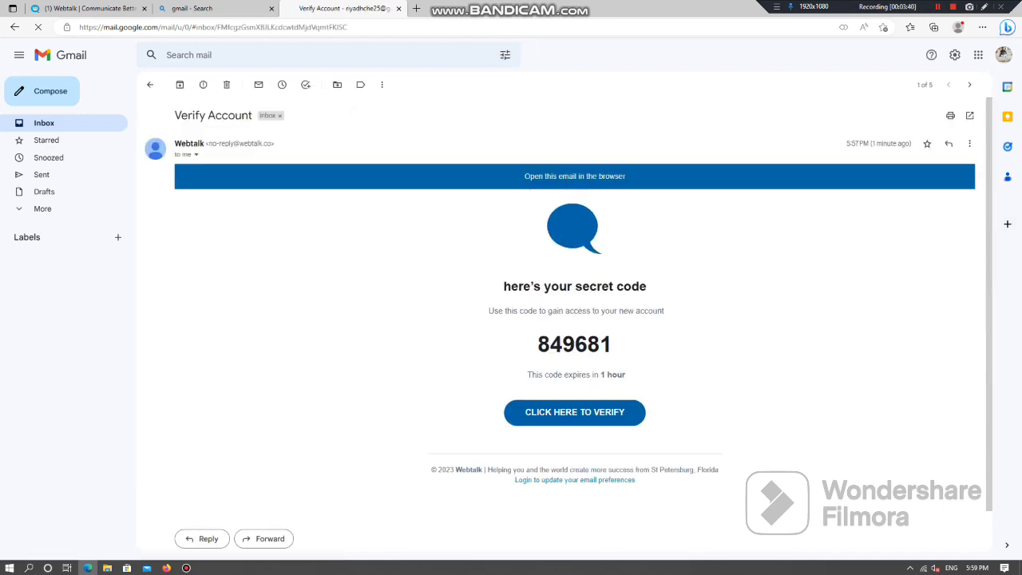
drag(537, 344, 613, 344)
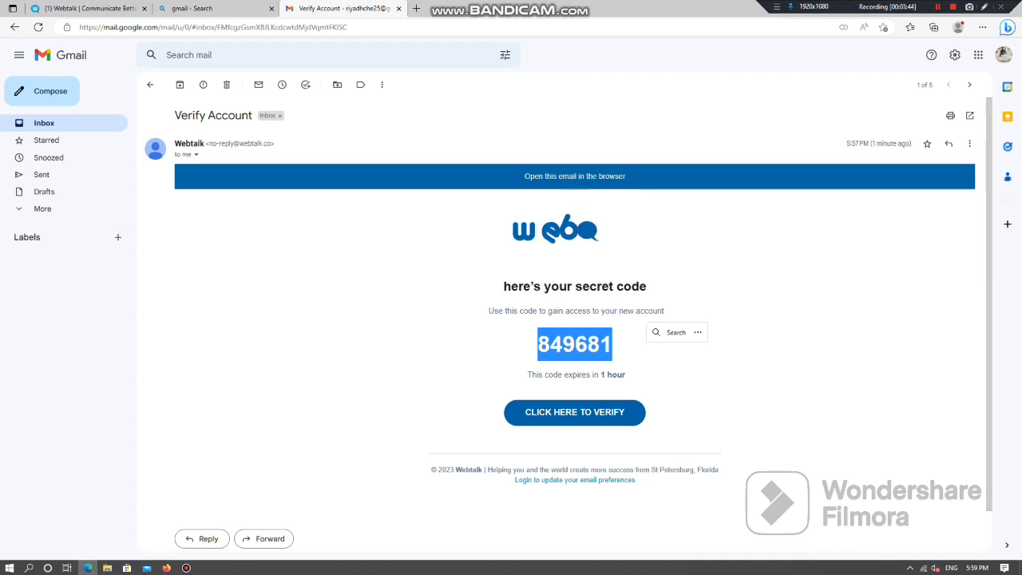
right_click(582, 344)
click(611, 354)
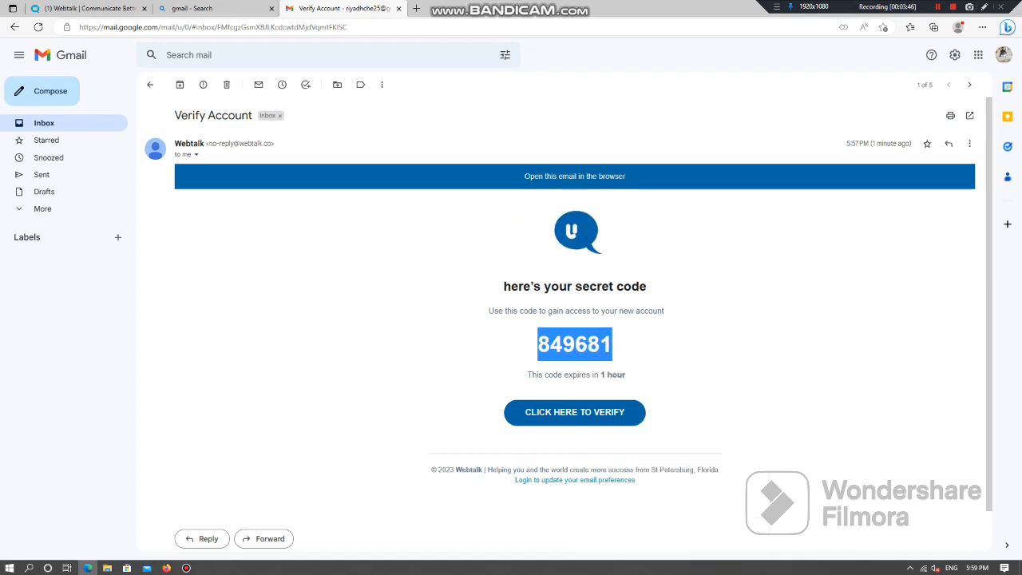
Paste the copied six-digit code into Webtalk's verification field in Firefox and confirm
mouse_move(166, 568)
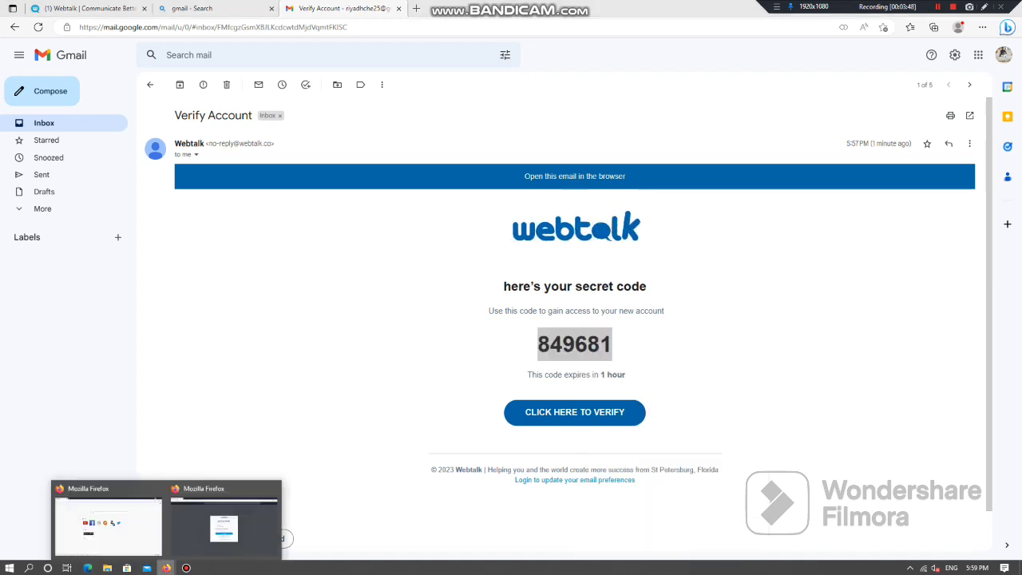
click(226, 519)
click(511, 318)
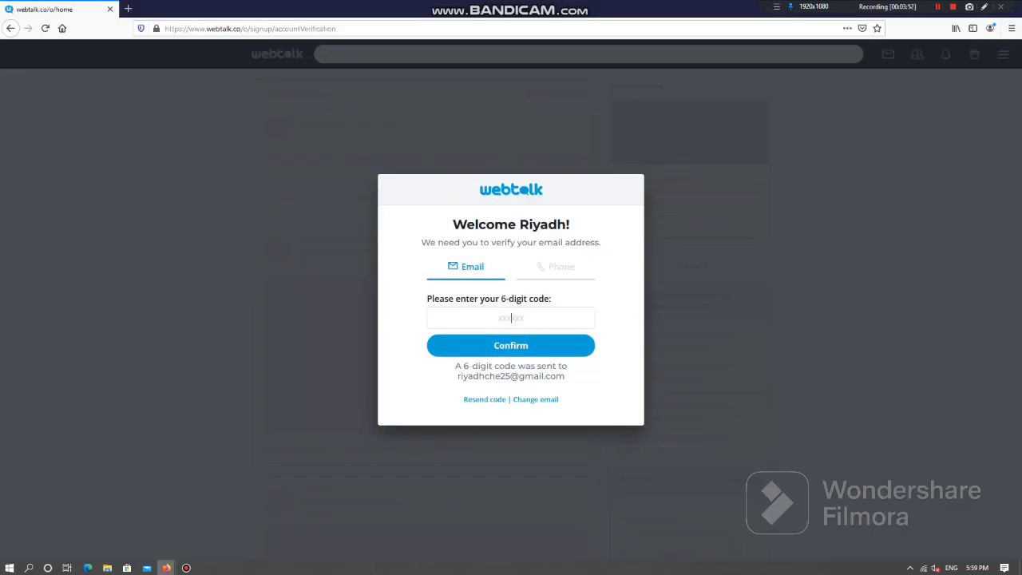
key(ctrl+v)
key(Return)
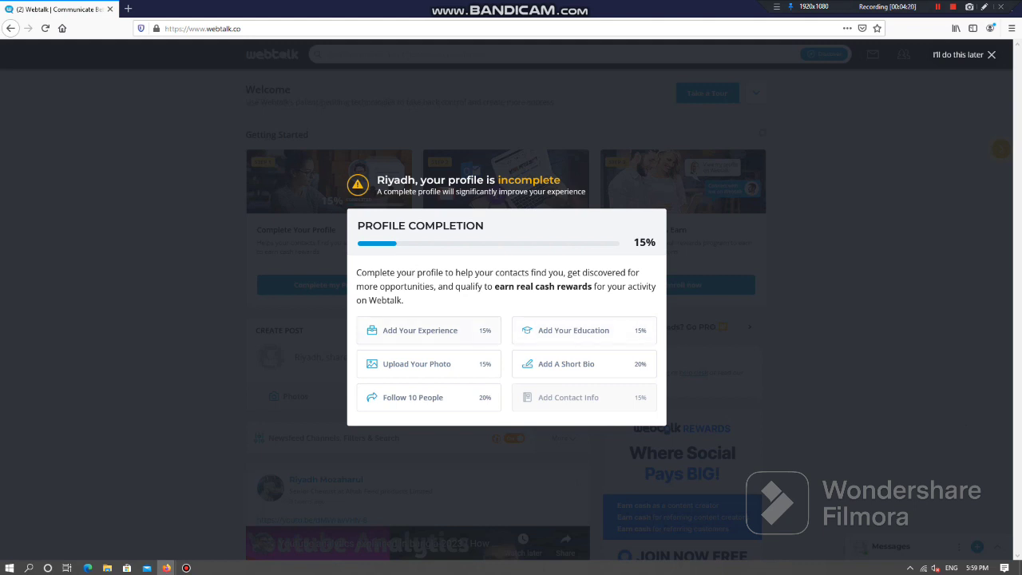
Add experience: company 'B n c', title officer, location dhaka, Jan 2020, currently working here
click(420, 330)
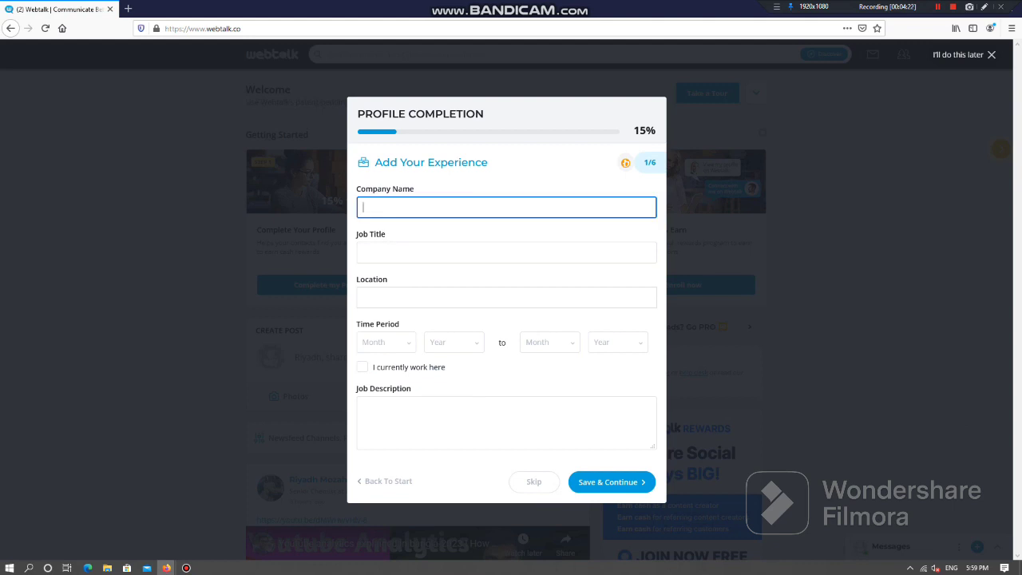
text(B n c)
click(506, 253)
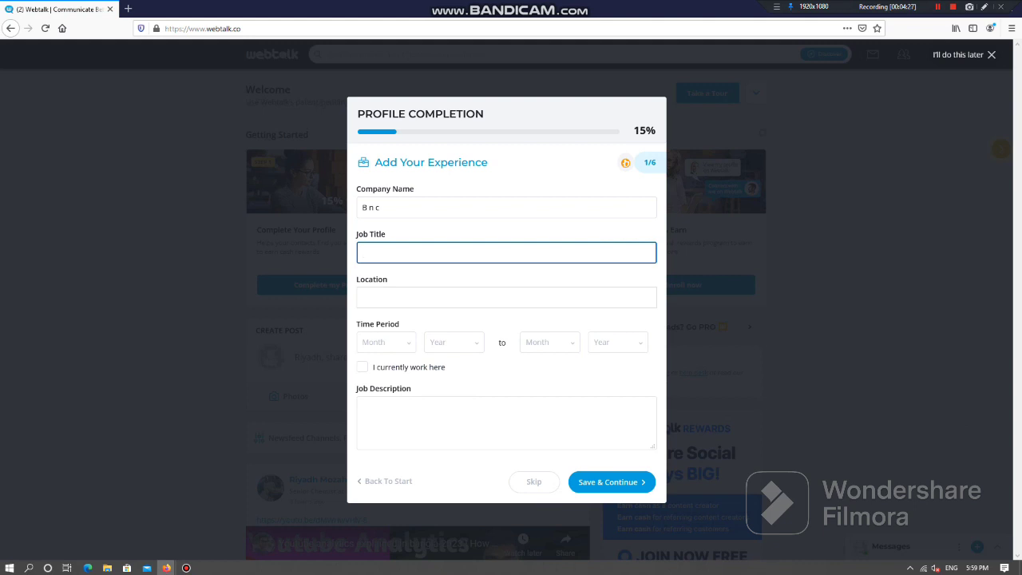
text(c)
text(fficer)
click(365, 297)
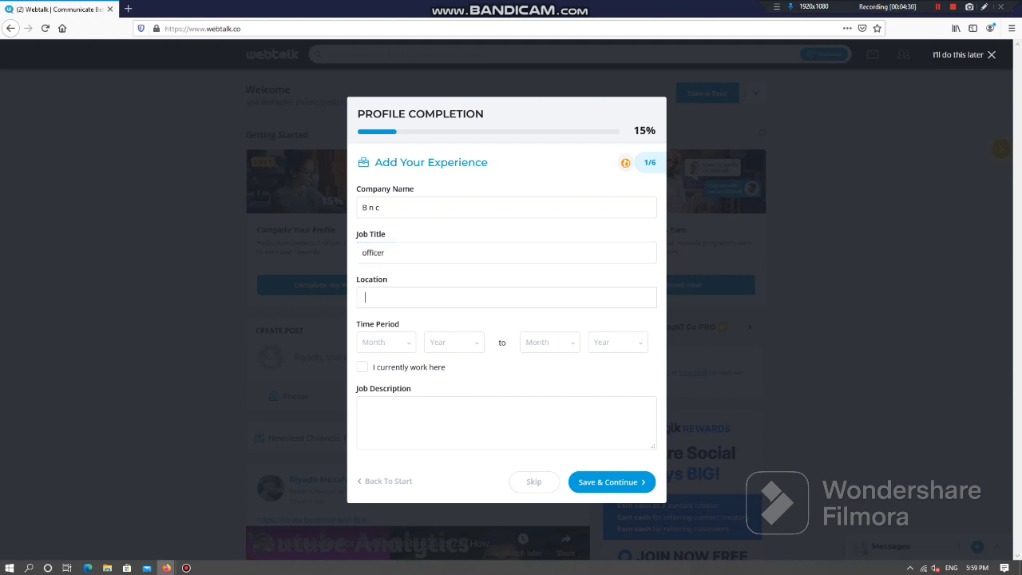
text(dhaka)
click(385, 342)
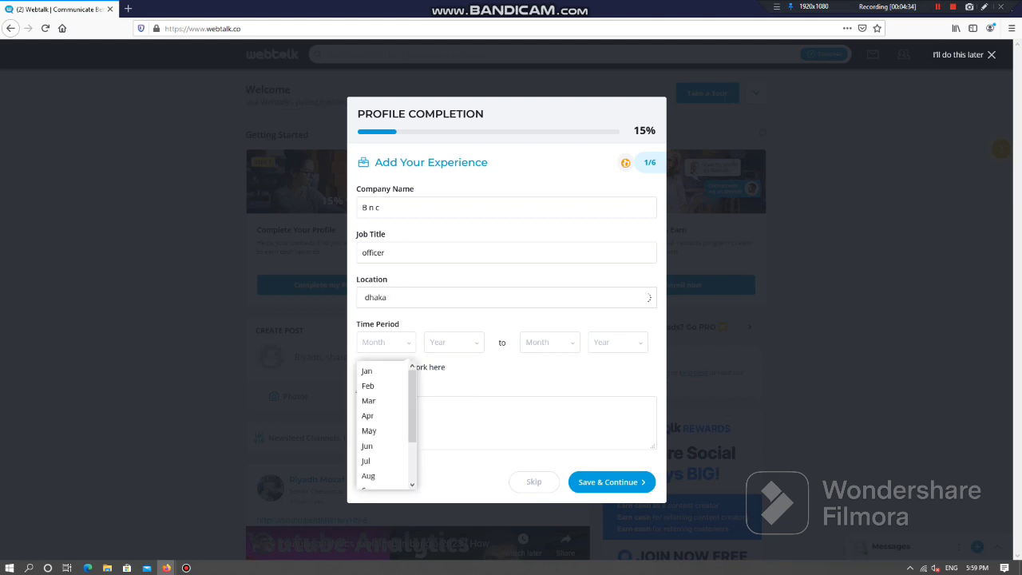
click(375, 370)
click(454, 341)
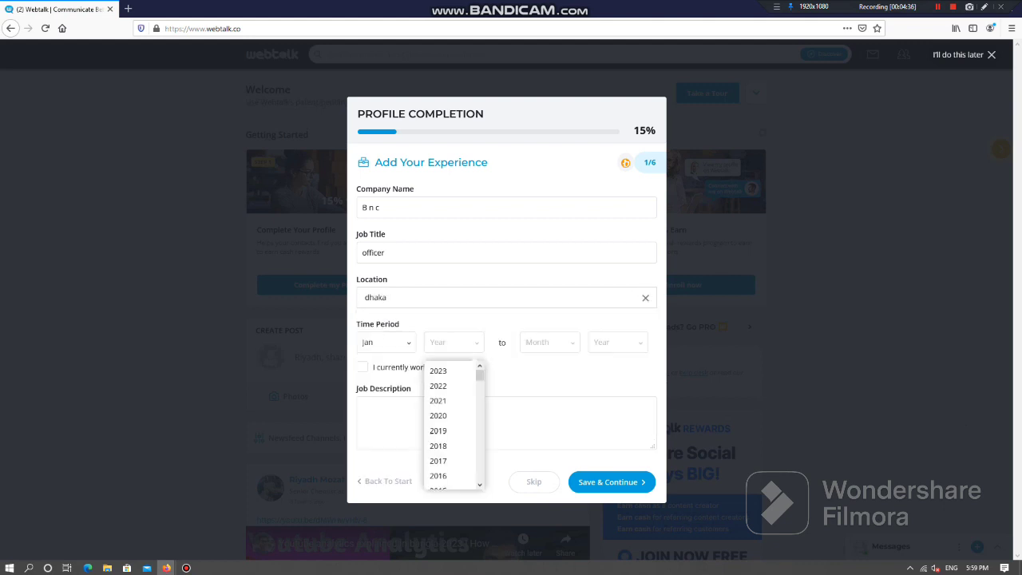
click(444, 415)
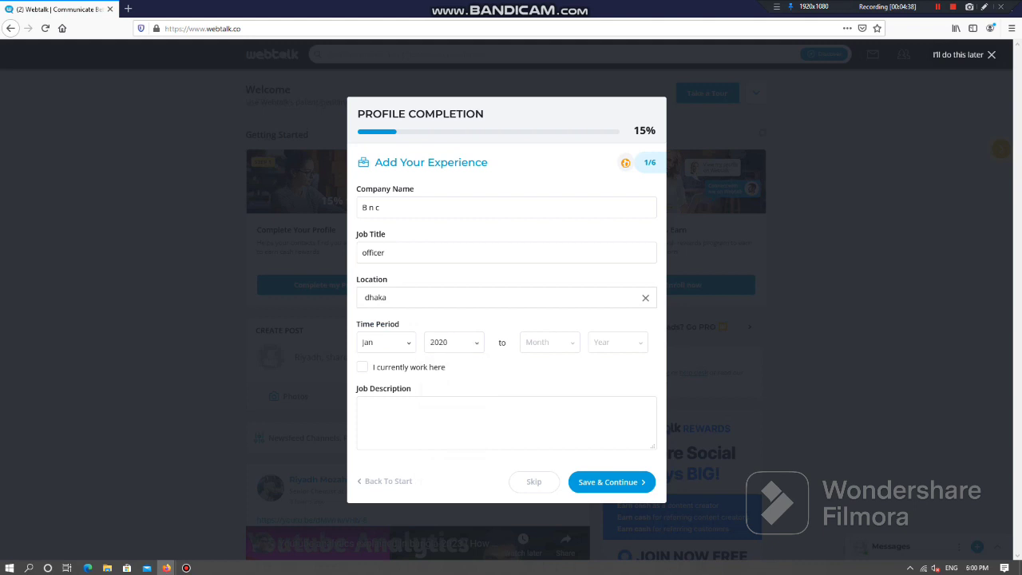
click(362, 366)
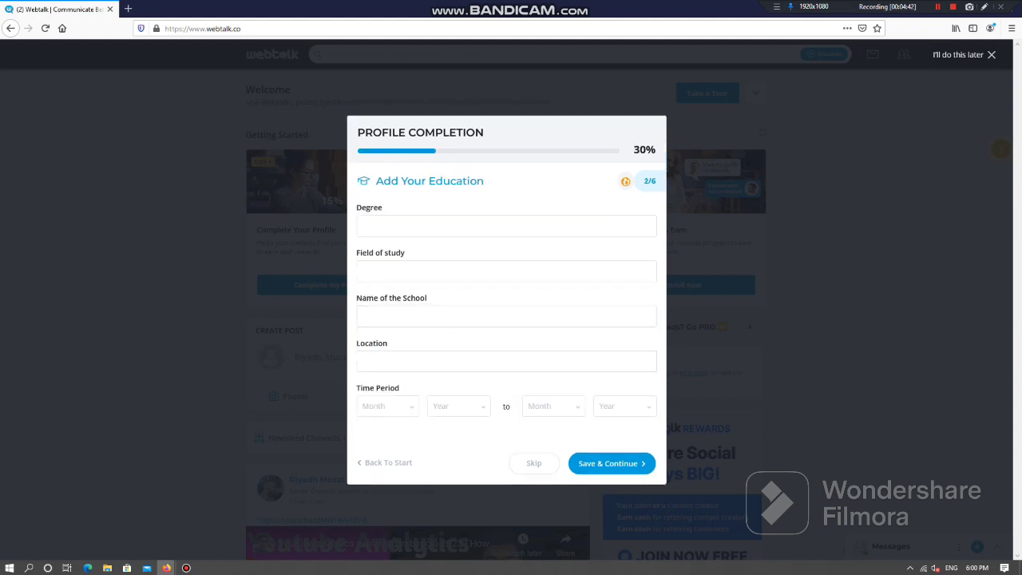
Enter degree 'bnc', field of study 'chemist', school, and location Dhaka, Bangladesh
click(506, 226)
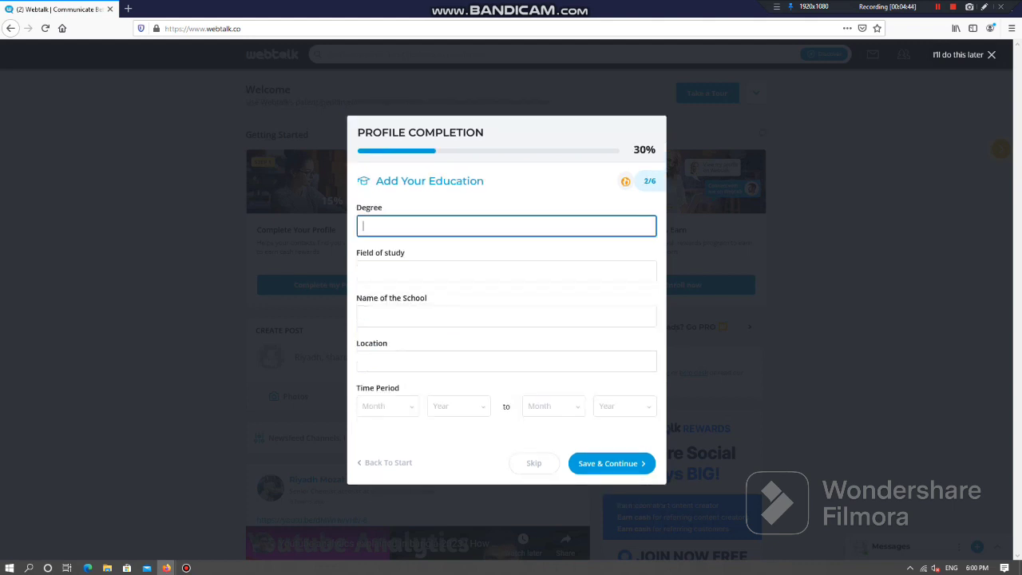
text(bnc)
click(506, 271)
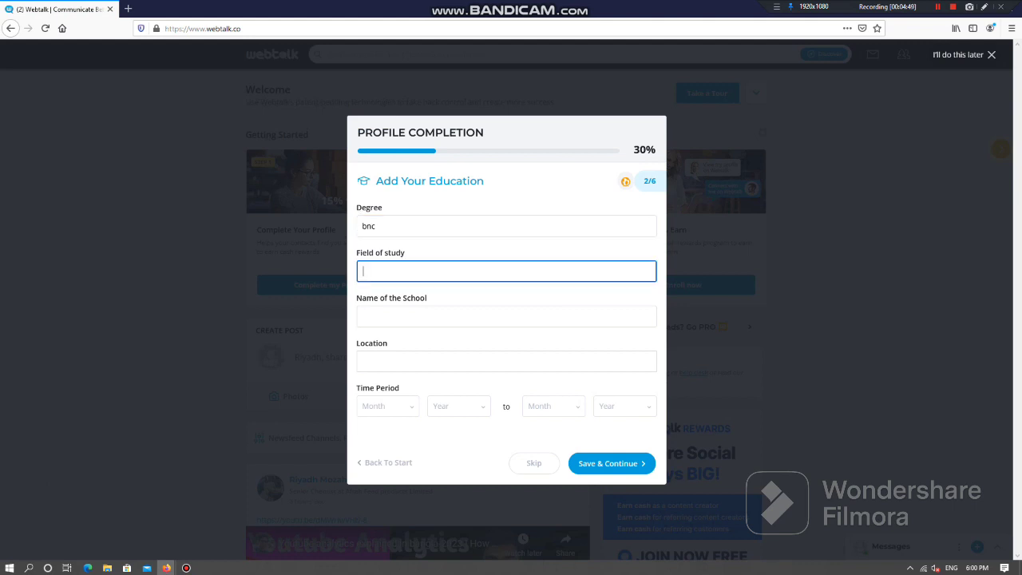
text(chemistry)
click(507, 316)
text(B N)
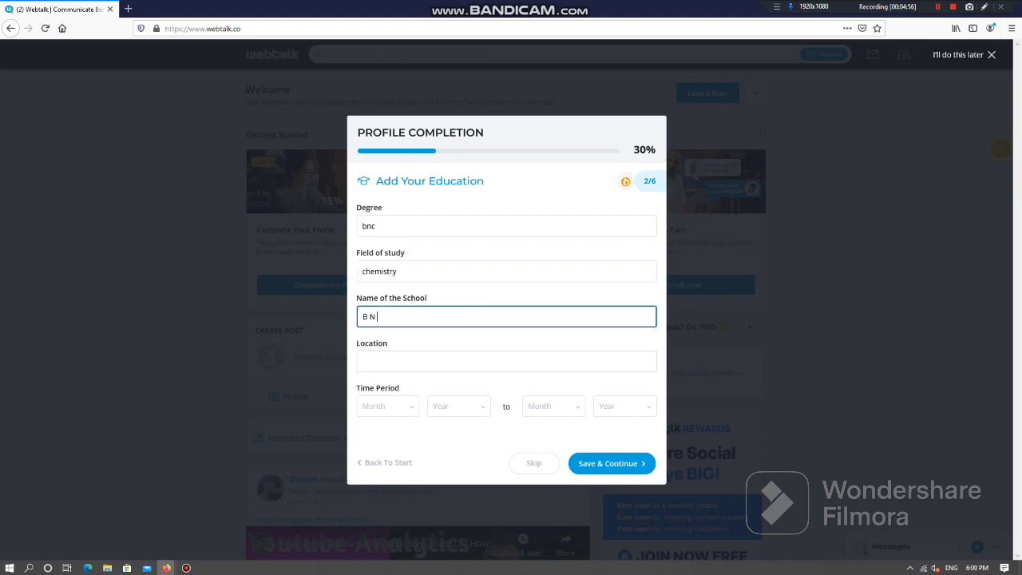
text(dhka)
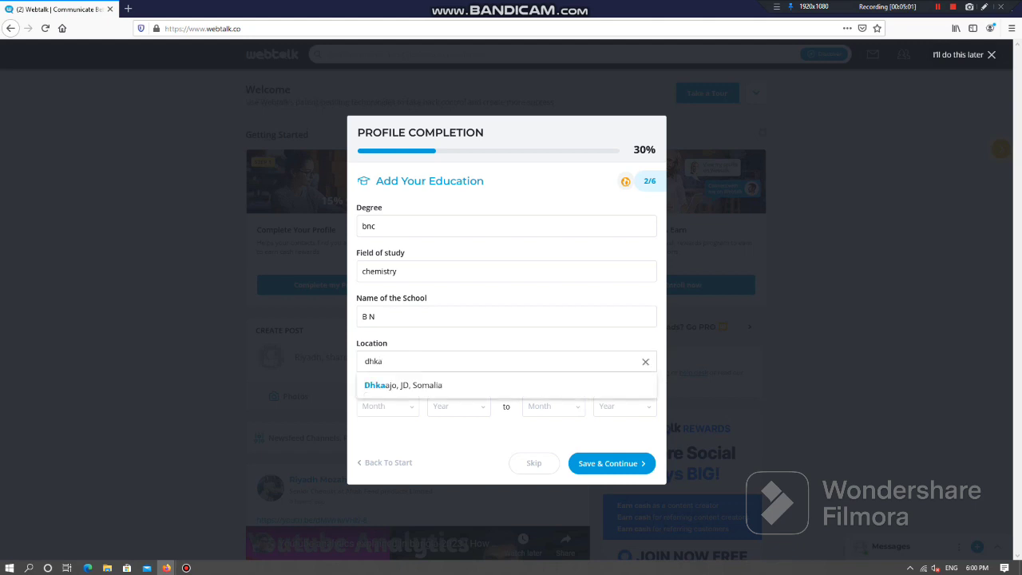
key(BackSpace)
key(BackSpace)
key(BackSpace)
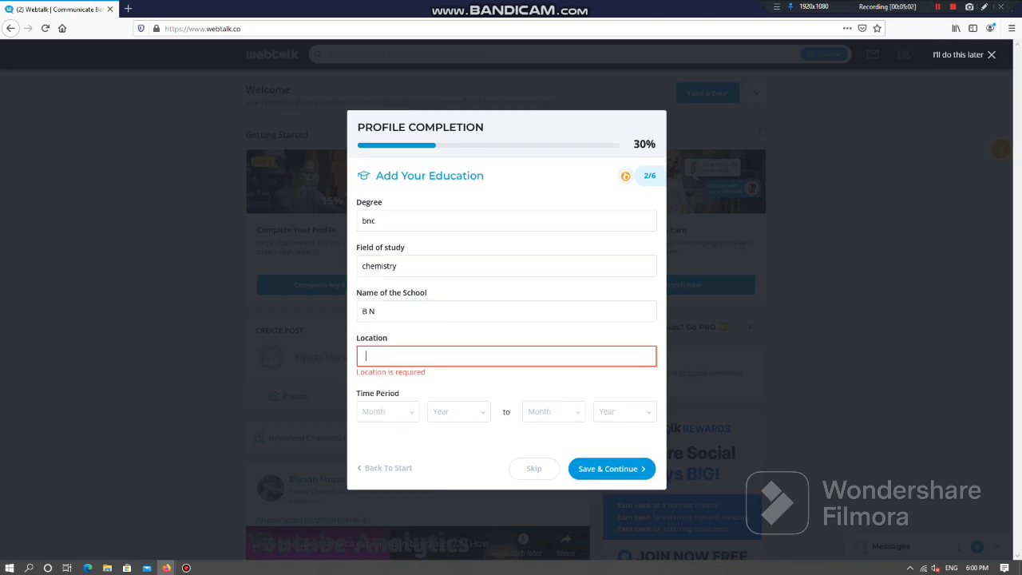
text(Dhaka)
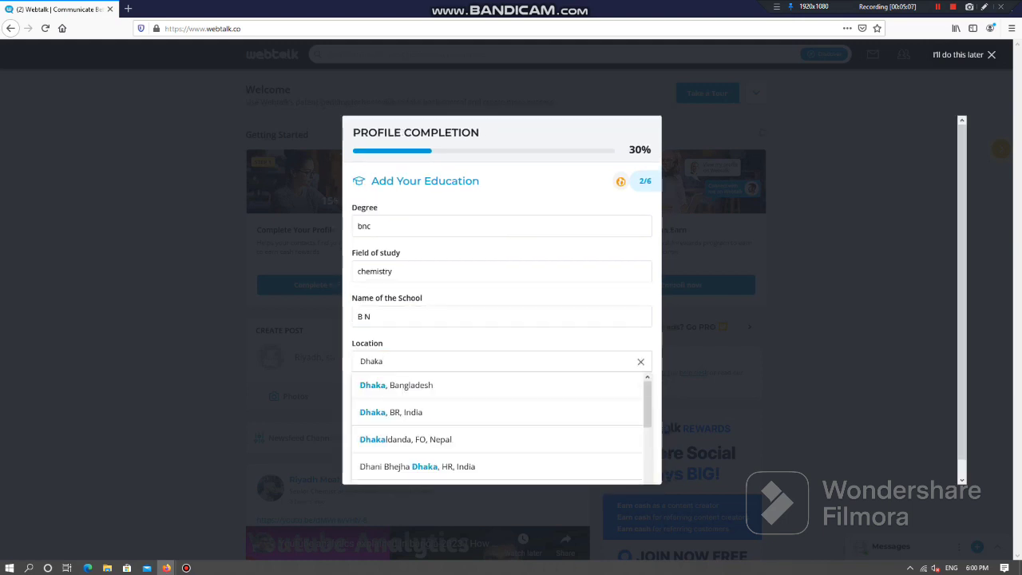
key(Down)
key(Return)
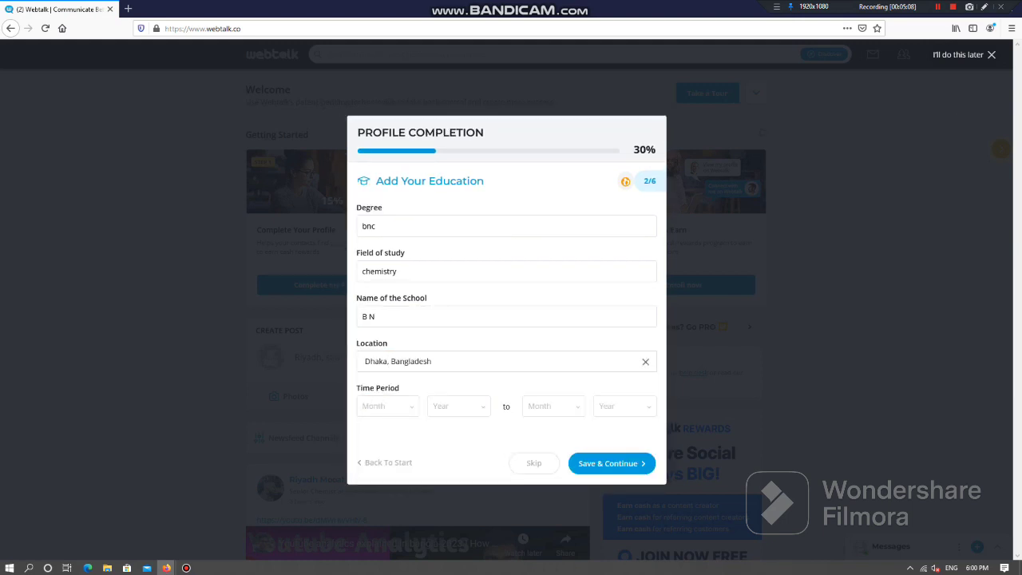
Set the education start date to Jan 2016
key(Tab)
key(alt+Down)
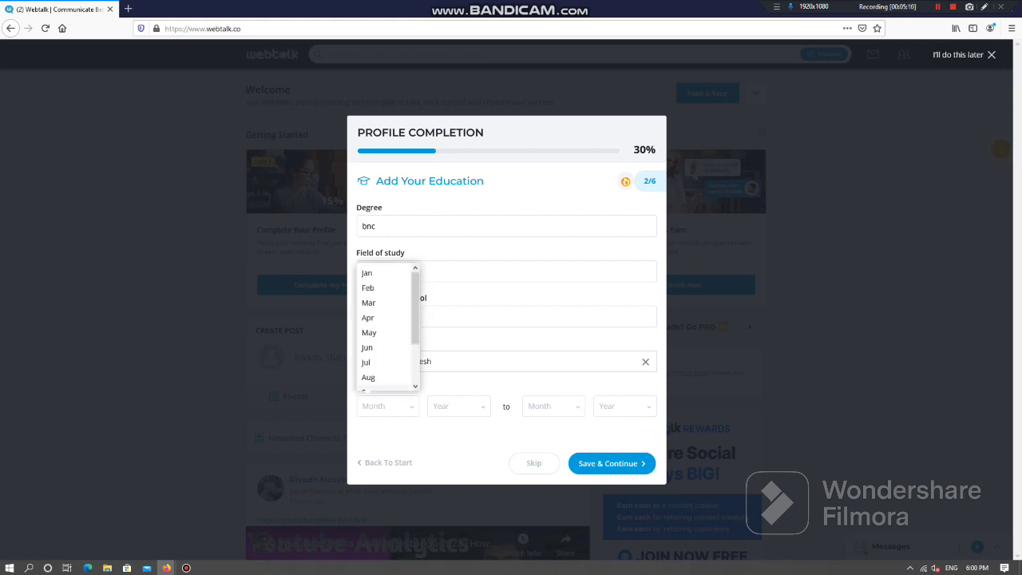
key(Return)
key(Tab)
key(alt+Down)
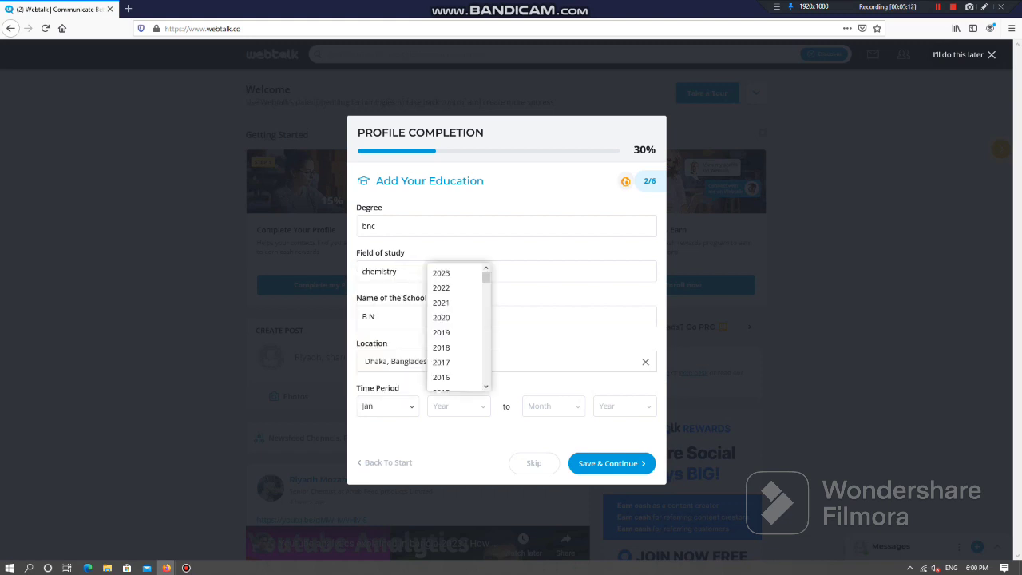
text(2016)
key(Return)
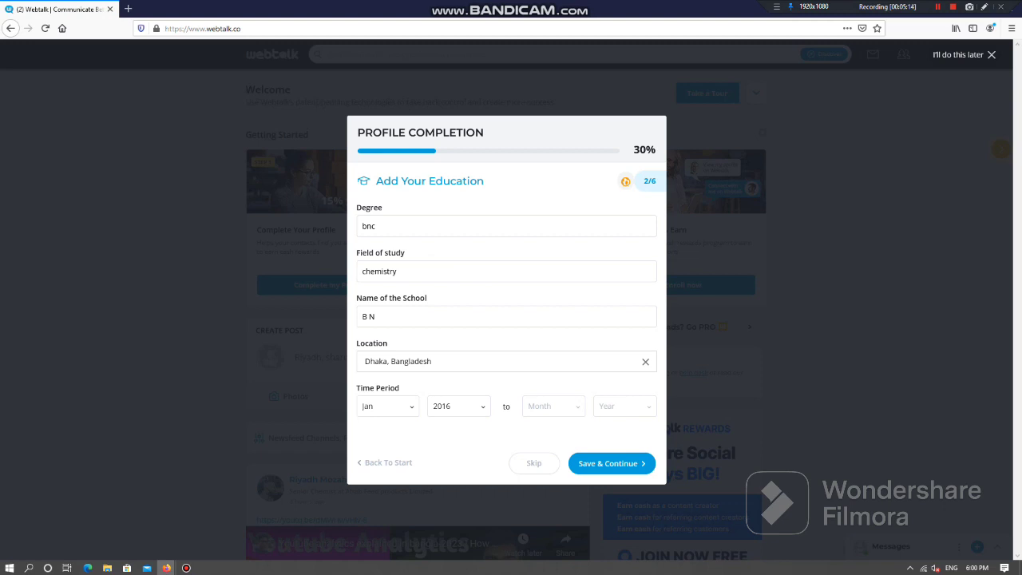
key(Return)
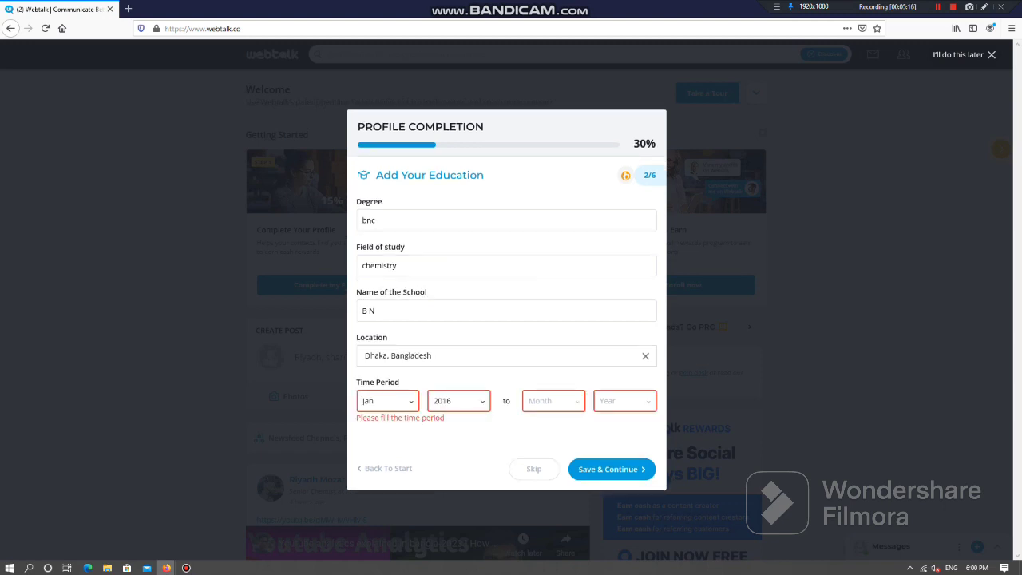
Set the end date to Apr 2017 and save the education entry
key(Tab)
key(alt+Down)
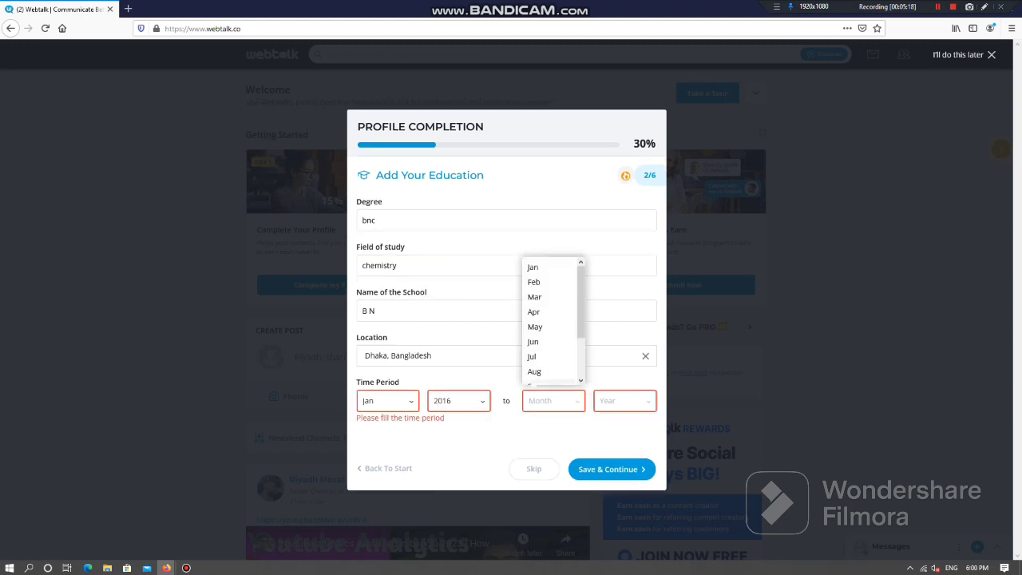
text(apr)
key(Return)
key(Tab)
key(alt+Down)
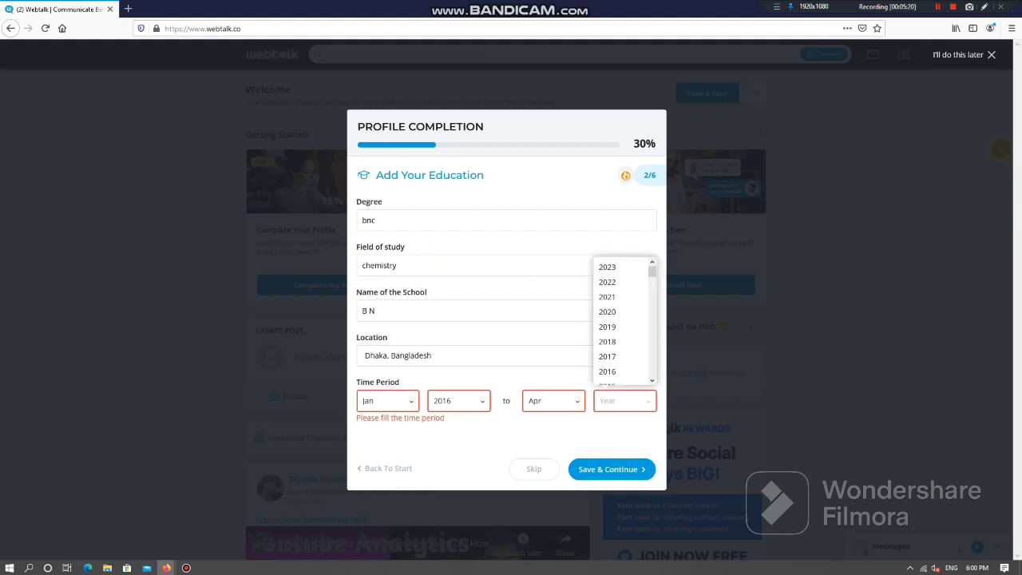
text(2017)
key(Return)
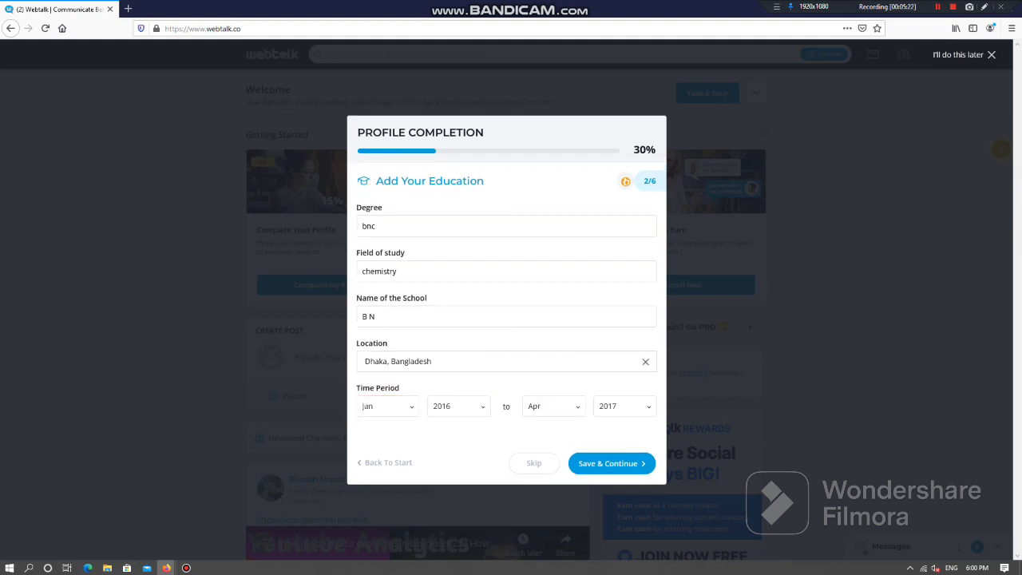
key(Return)
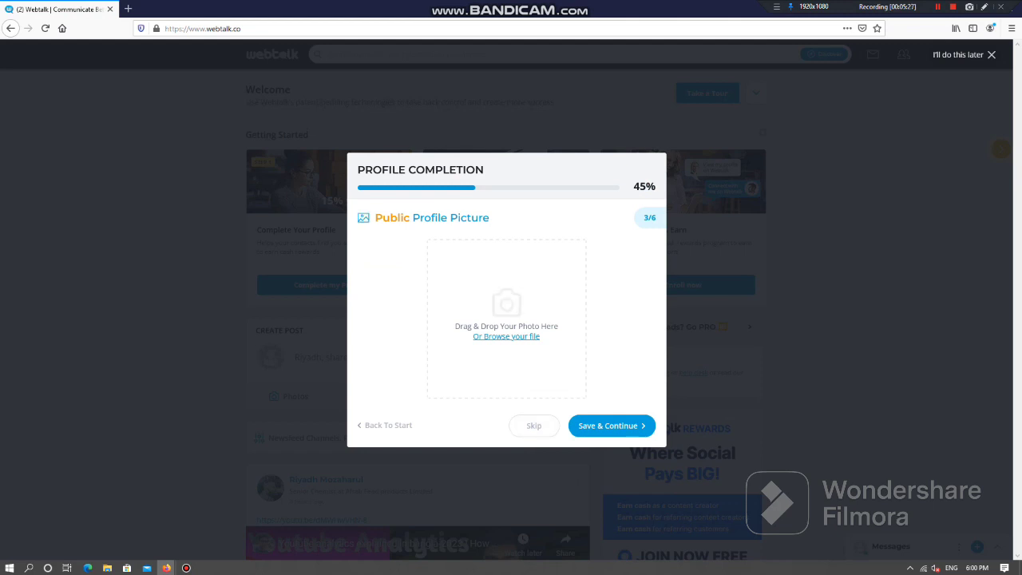
Start browsing for a photo, cancel, and return to the Webtalk photo step
click(506, 336)
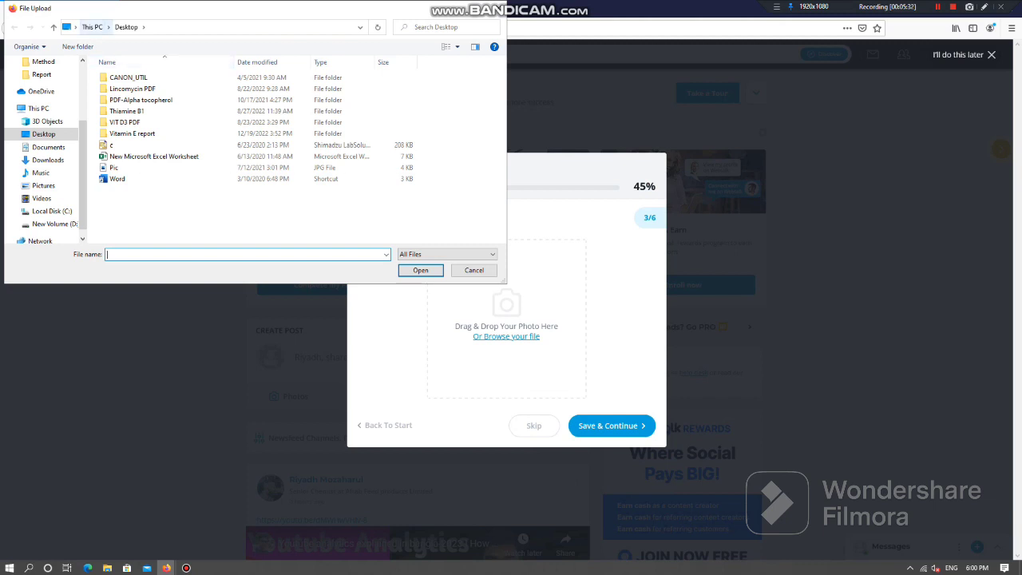
click(474, 270)
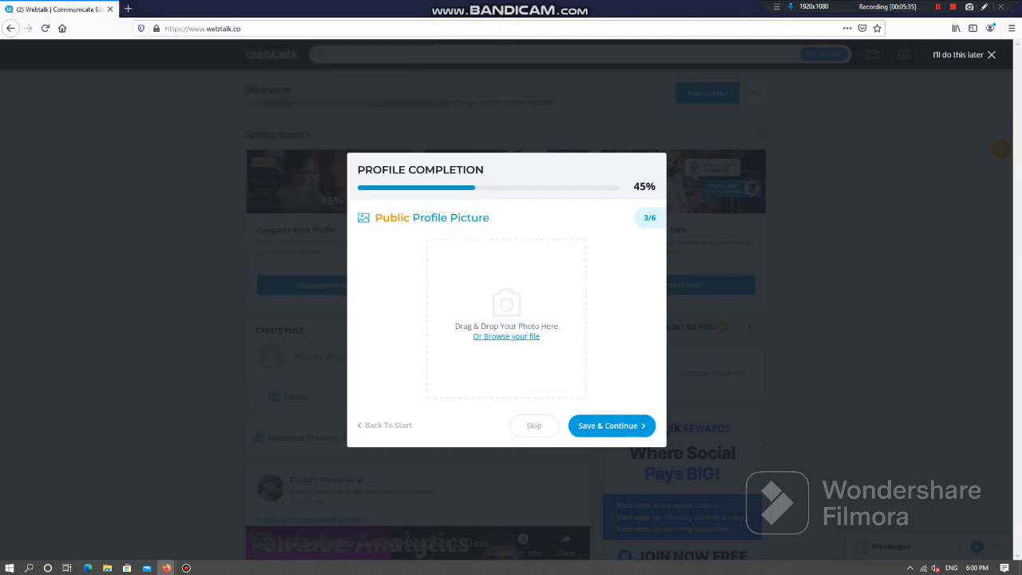
click(128, 9)
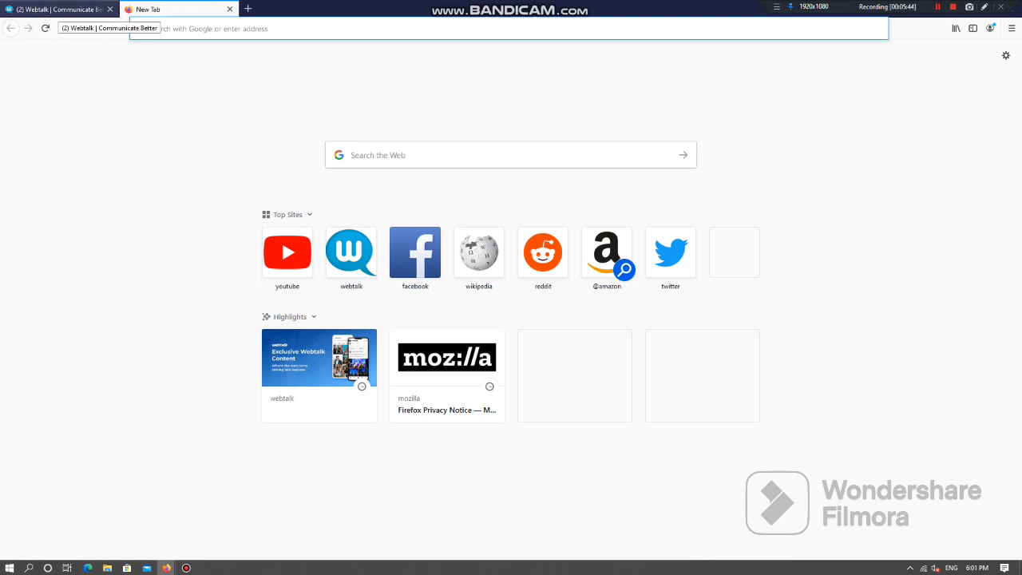
click(56, 9)
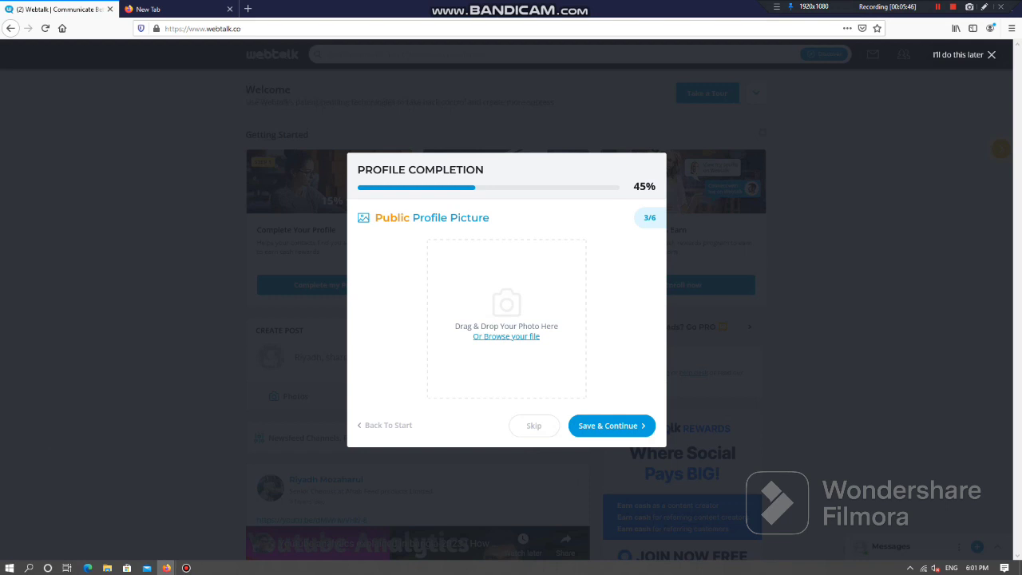
click(612, 426)
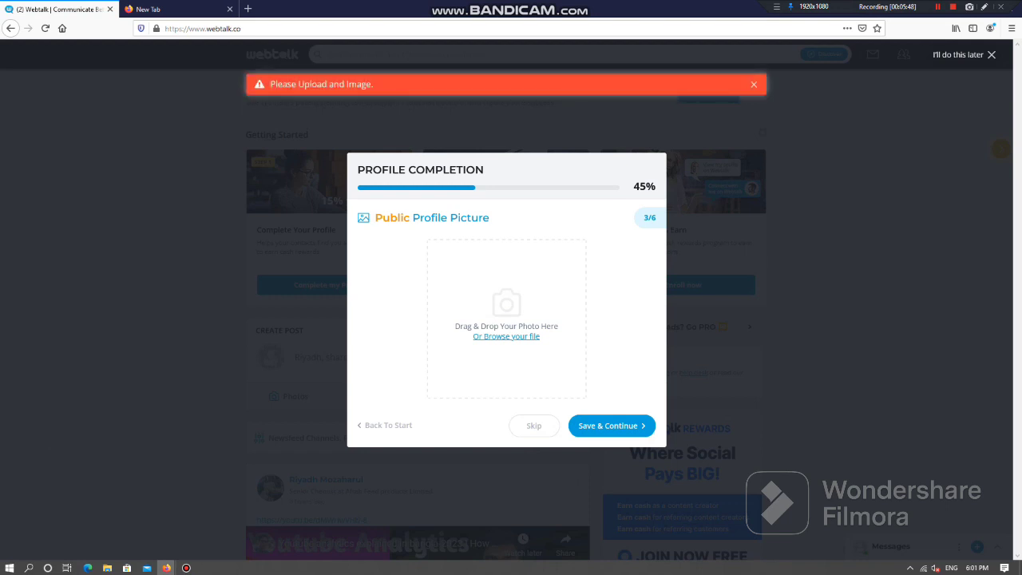
Choose the Pic image from Downloads and reposition it in the crop frame
click(506, 336)
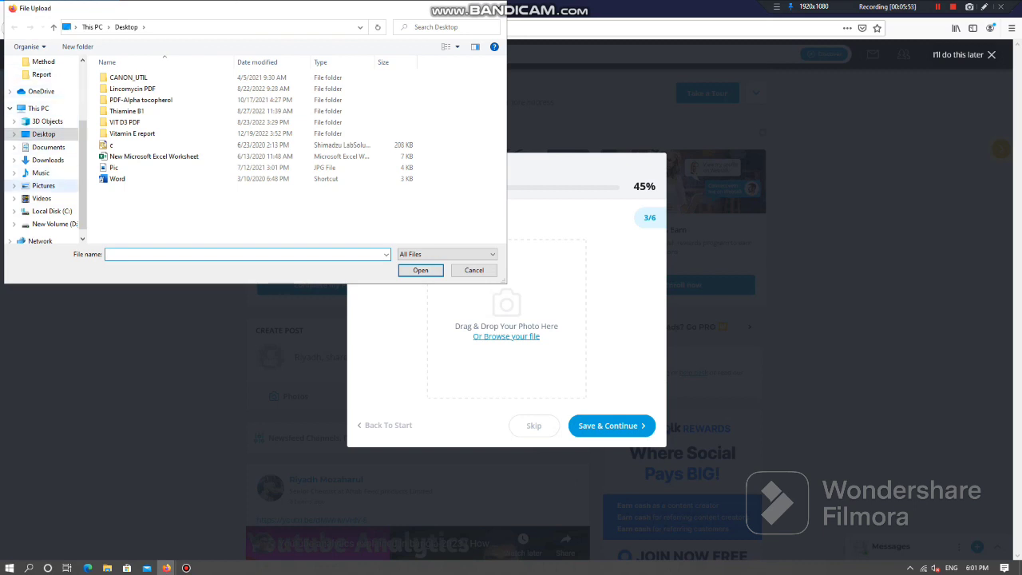
click(47, 160)
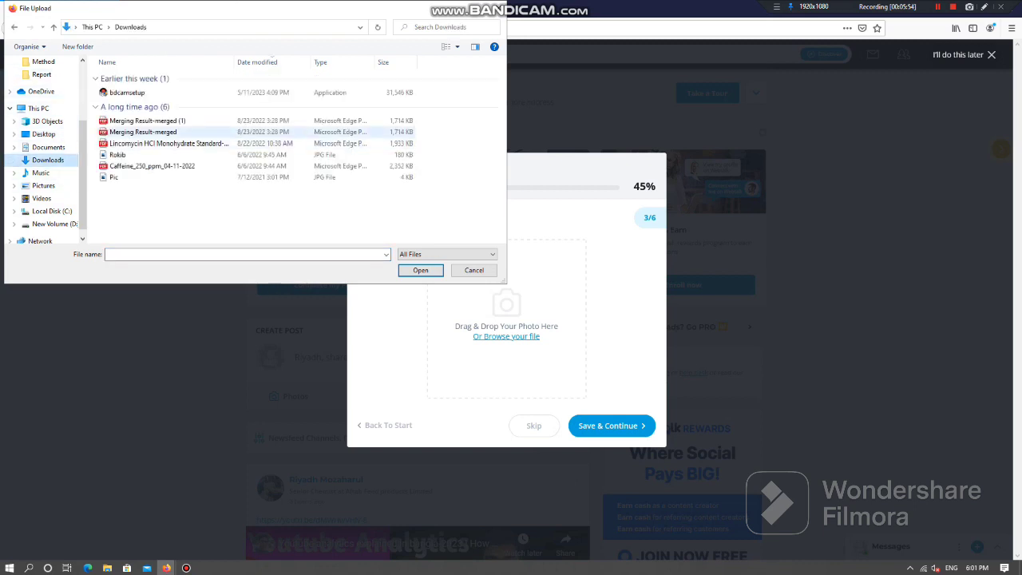
double_click(114, 177)
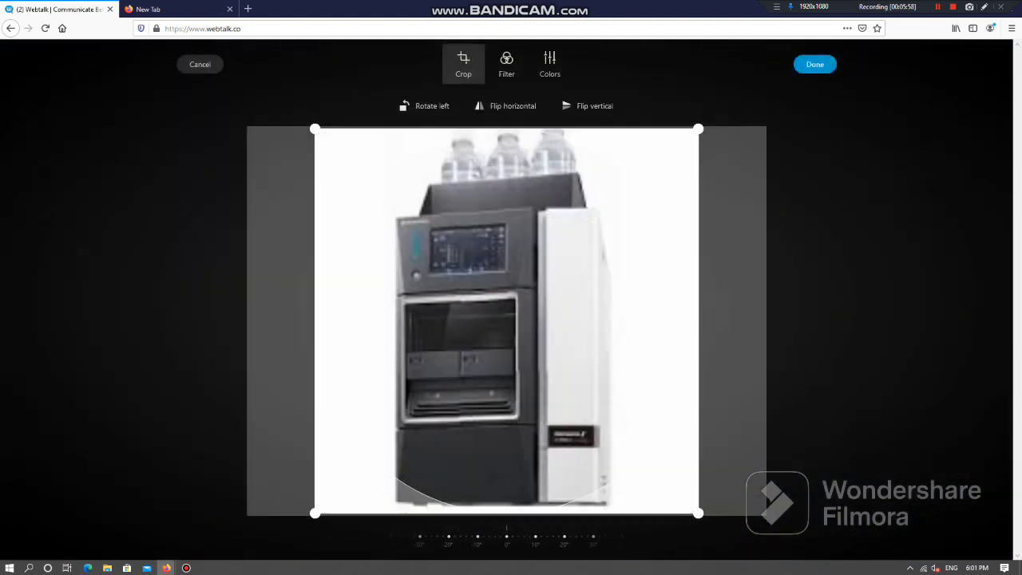
drag(507, 319, 397, 346)
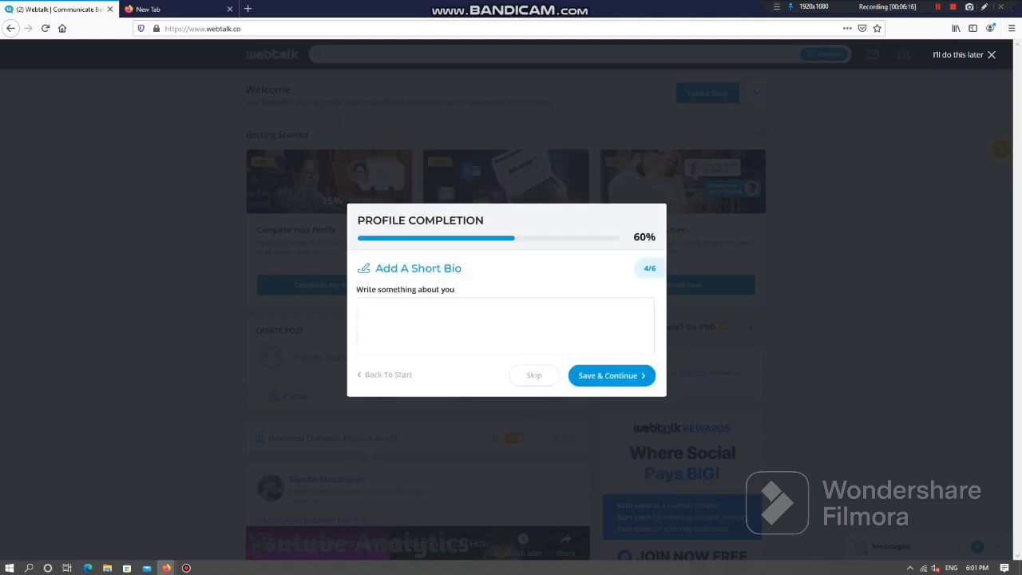
Enter the short bio 'I am honest man' and save it to continue
click(359, 304)
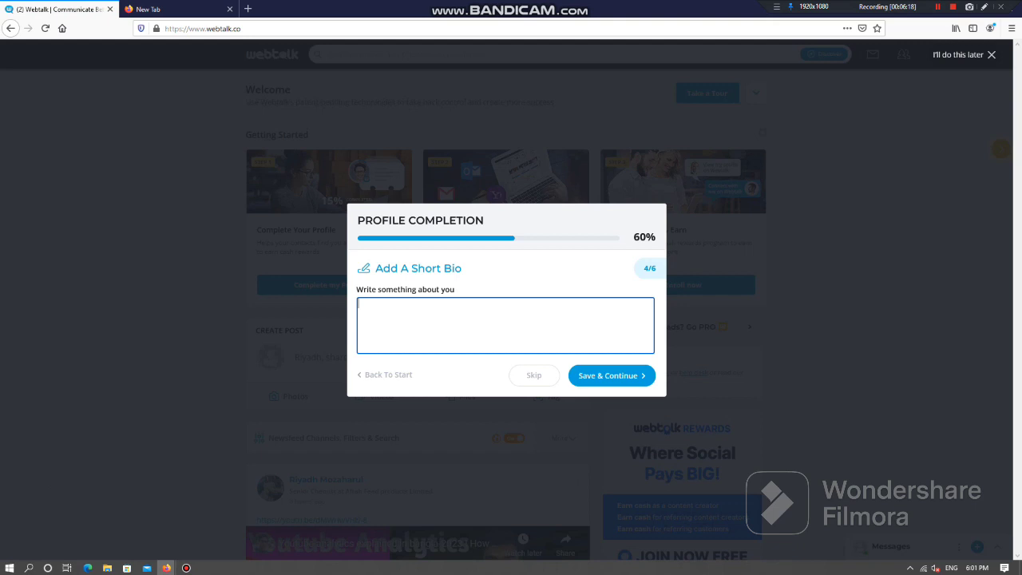
text(I am honest man)
key(Tab)
key(Return)
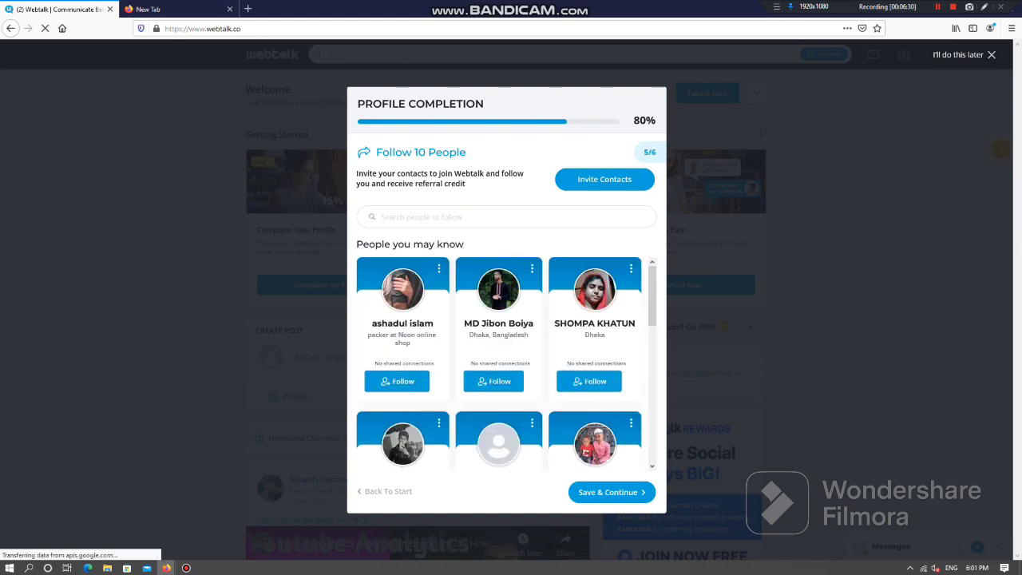
Follow the six suggested people in the first two rows of cards
click(397, 381)
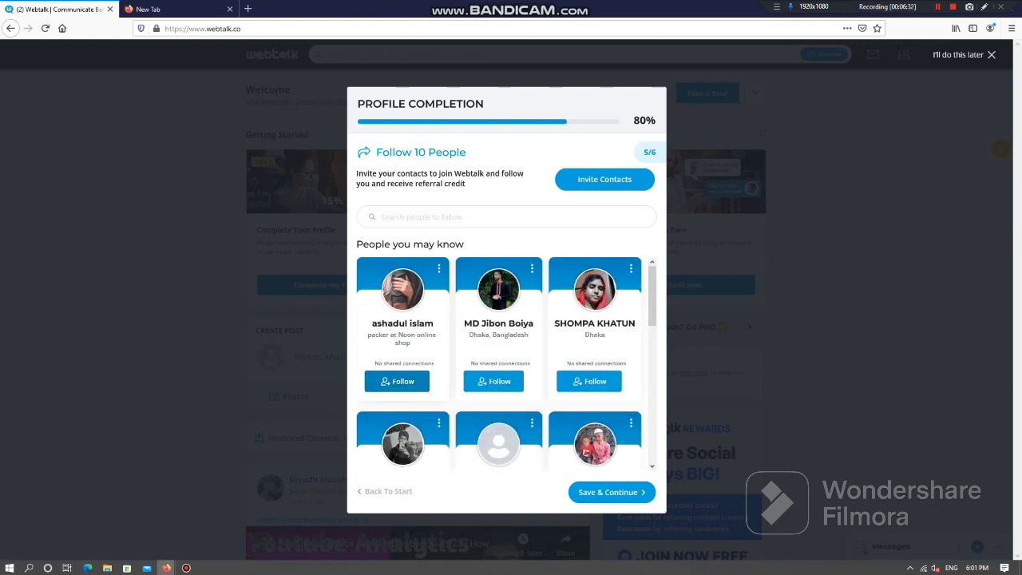
click(493, 381)
click(588, 381)
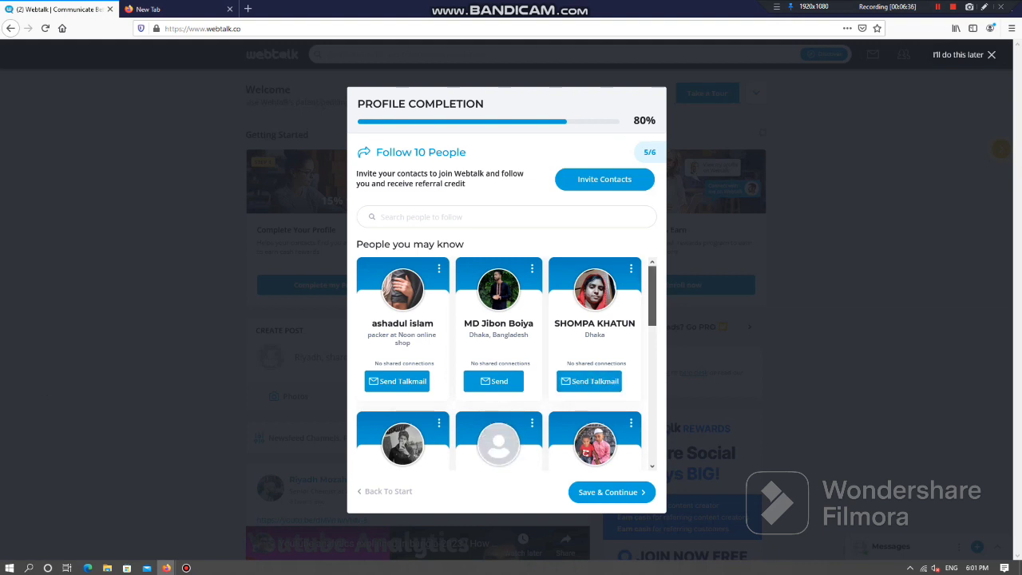
scroll(589, 383, down, 3)
click(588, 393)
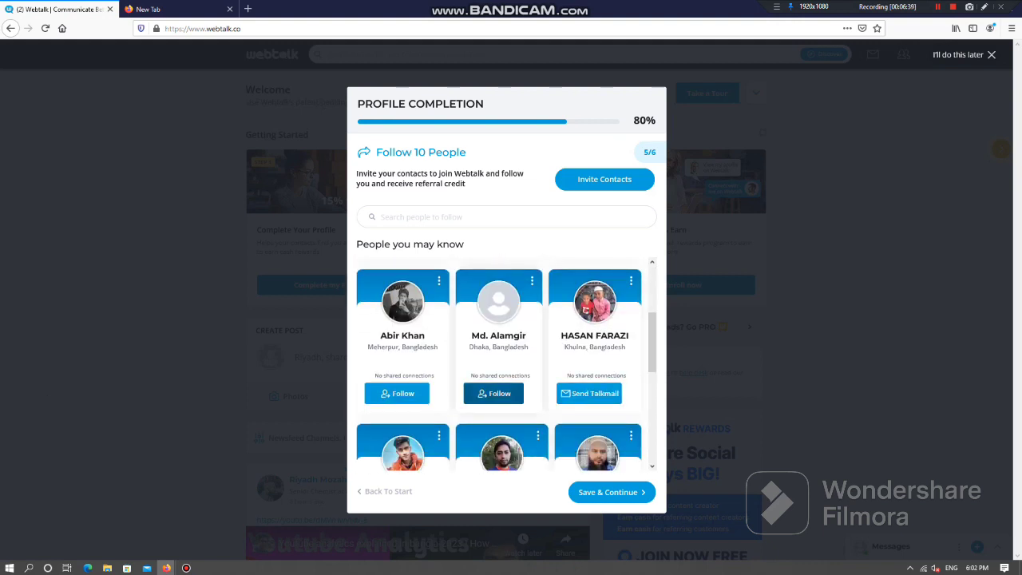
click(494, 392)
click(397, 392)
Scroll further down the suggestions and follow six more people
scroll(593, 335, down, 5)
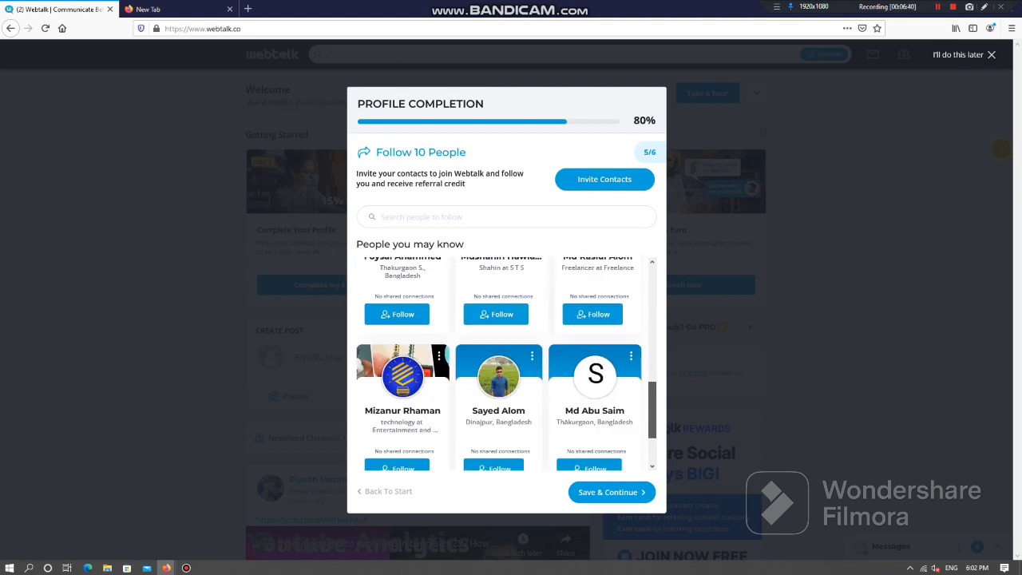
click(593, 308)
click(495, 308)
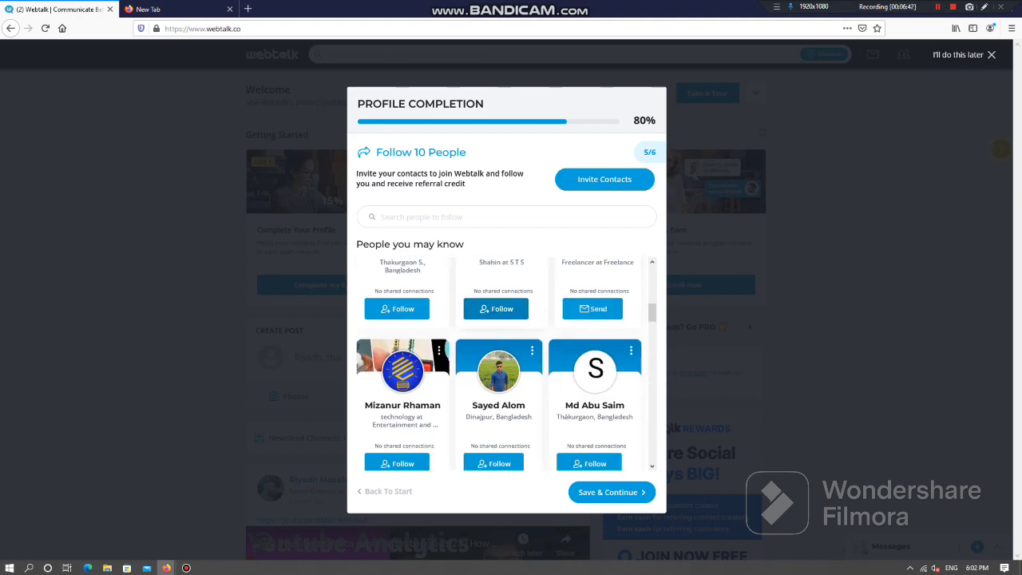
click(396, 308)
scroll(589, 432, down, 3)
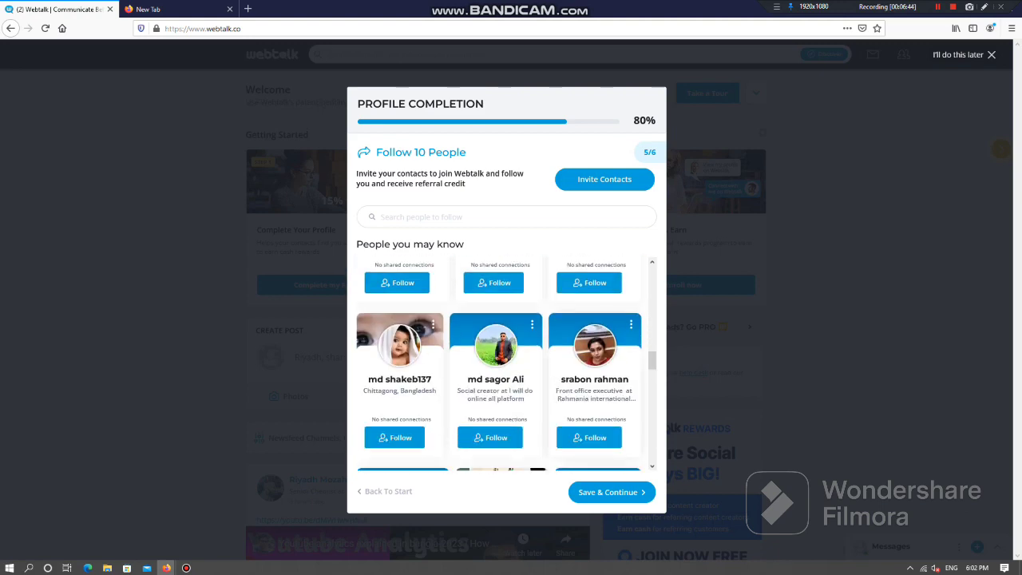
click(589, 437)
click(489, 438)
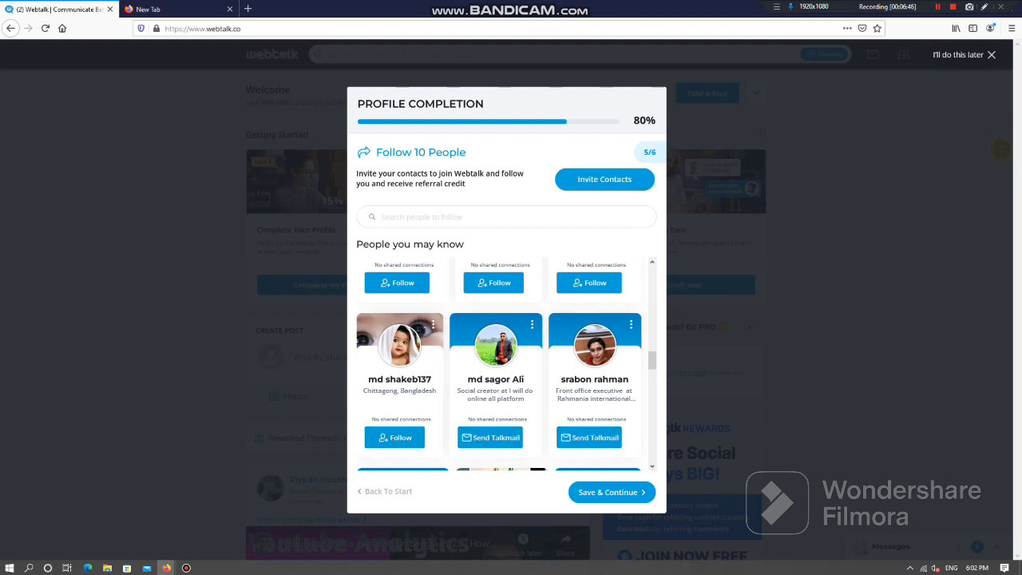
click(395, 438)
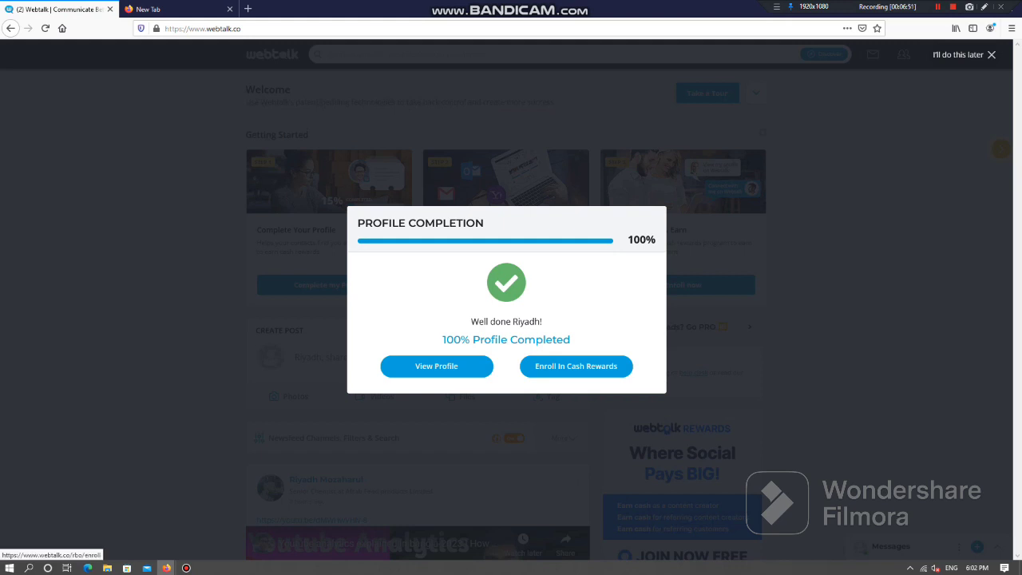
Start the cash rewards enrollment and type a draft of the full legal name, then clear it
click(576, 366)
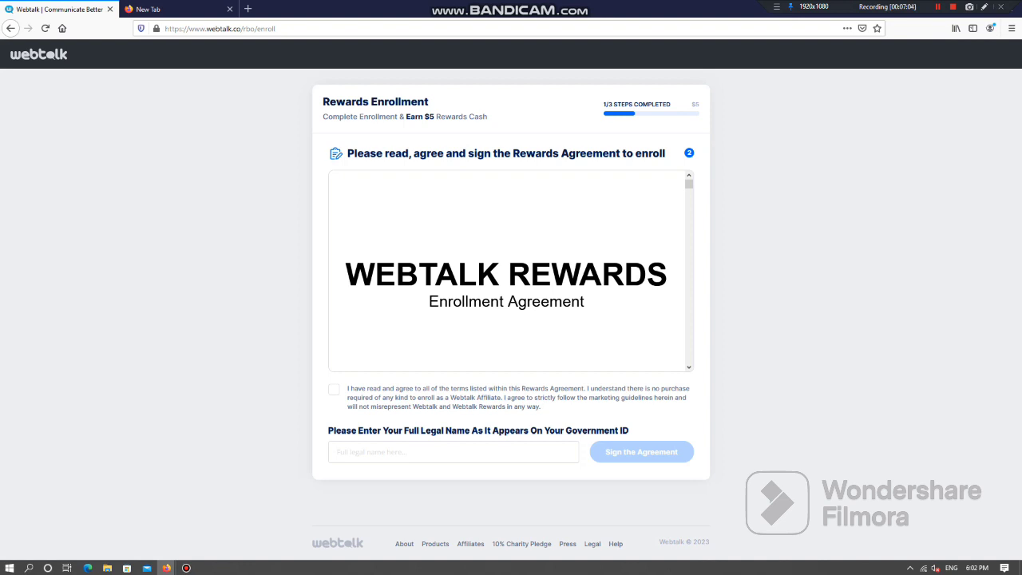
Accept the Rewards Agreement terms and sign it with your full legal name
click(334, 388)
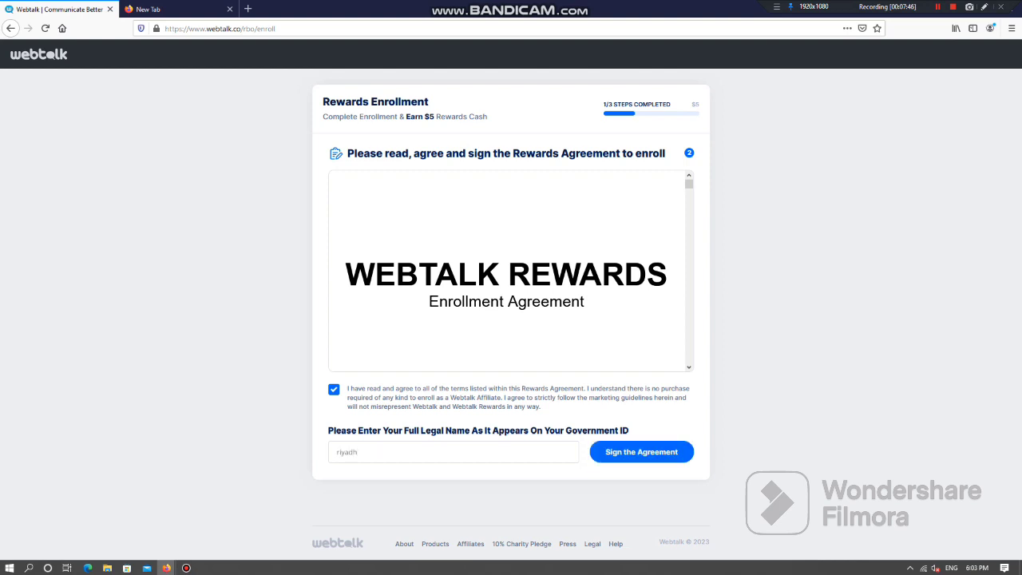
key(Return)
key(Return)
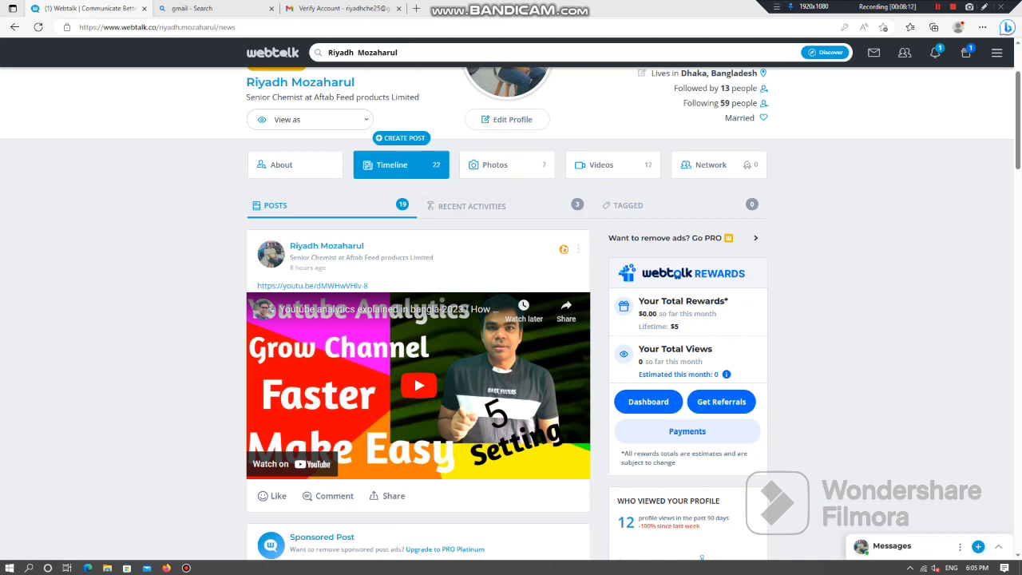
Review the bell and Rewards notifications, close them, and open the account navigation menu
click(935, 52)
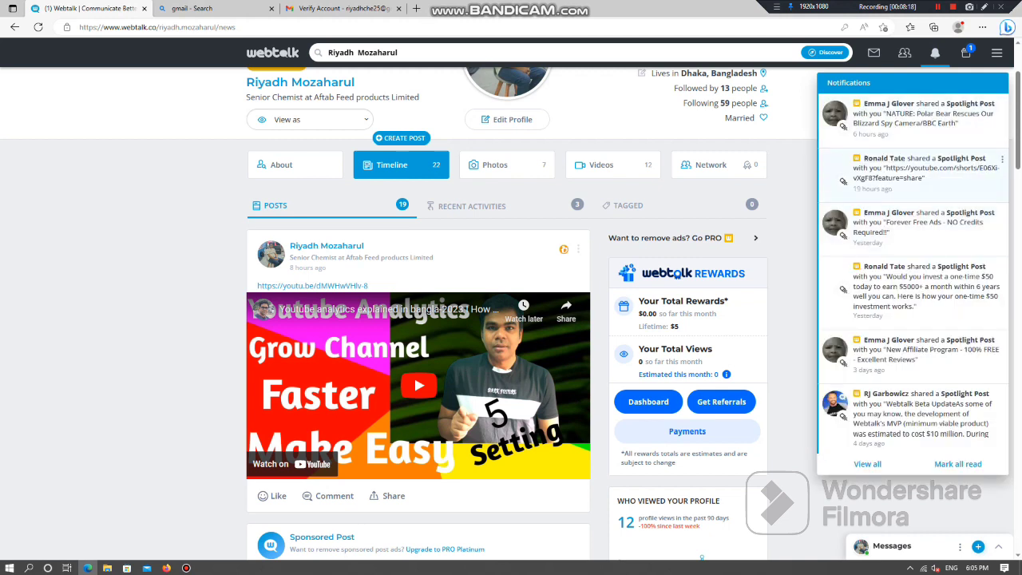
click(967, 53)
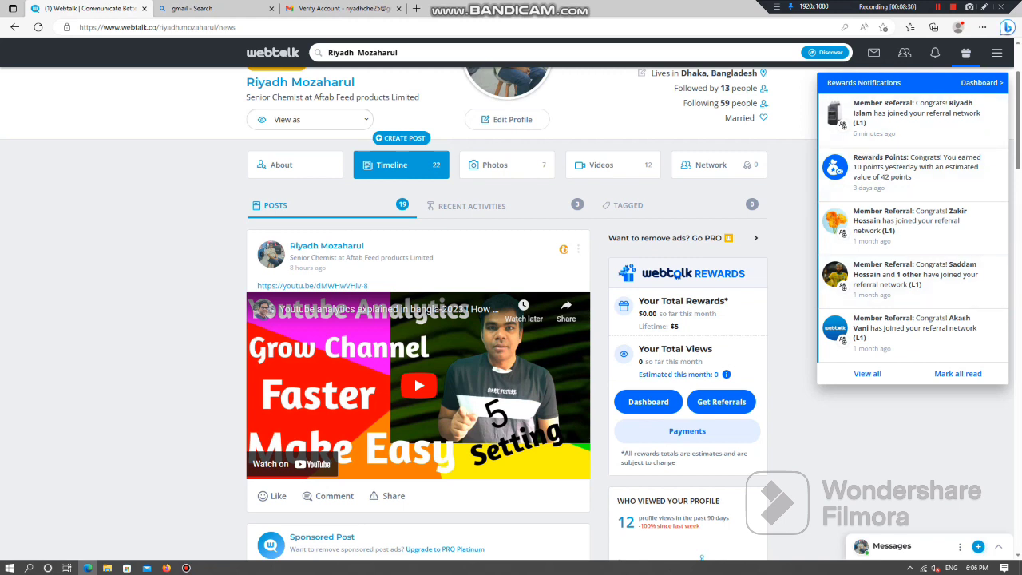
key(Escape)
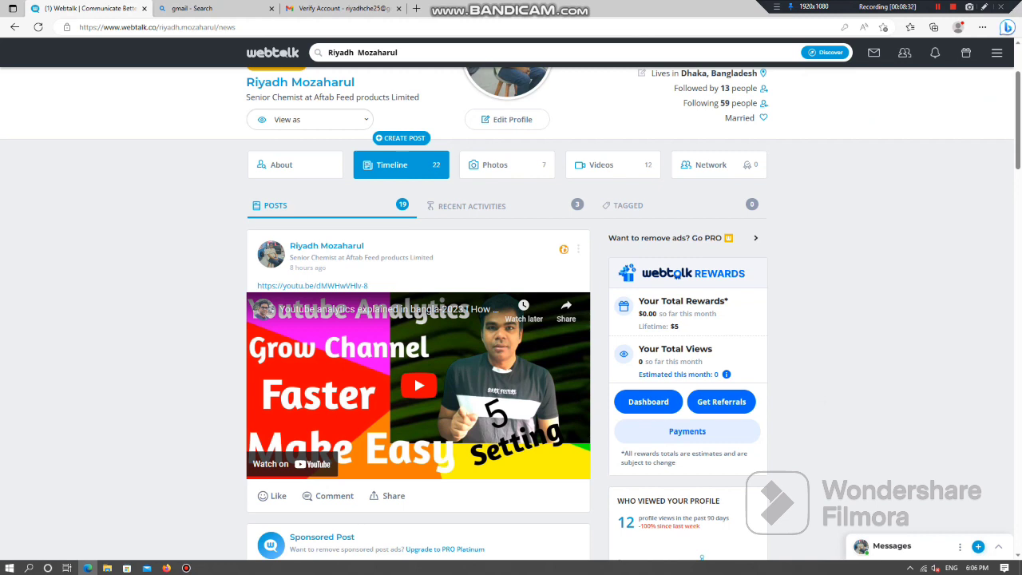
click(997, 52)
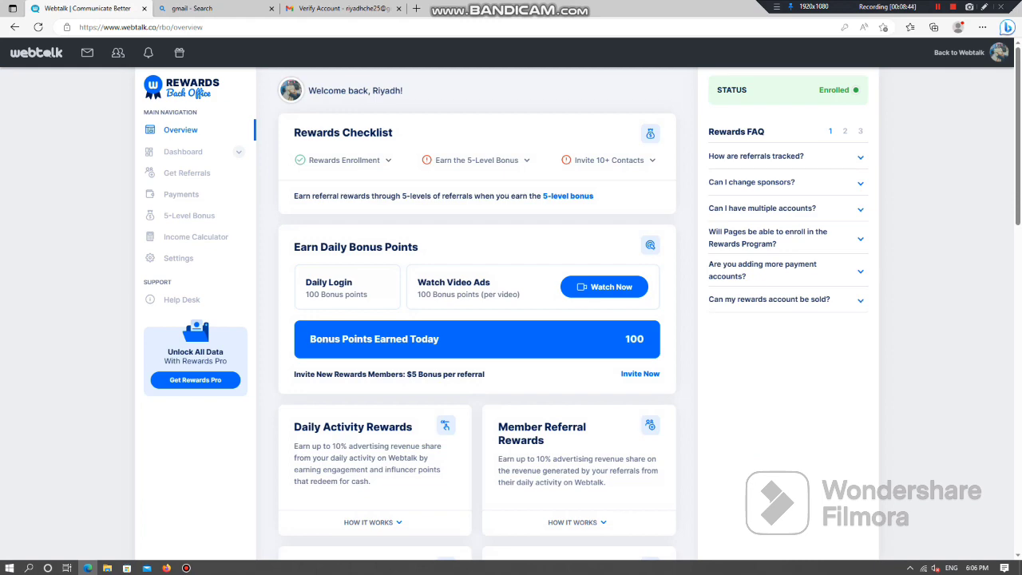
Open the Rewards Dashboard and scroll through its totals
click(182, 151)
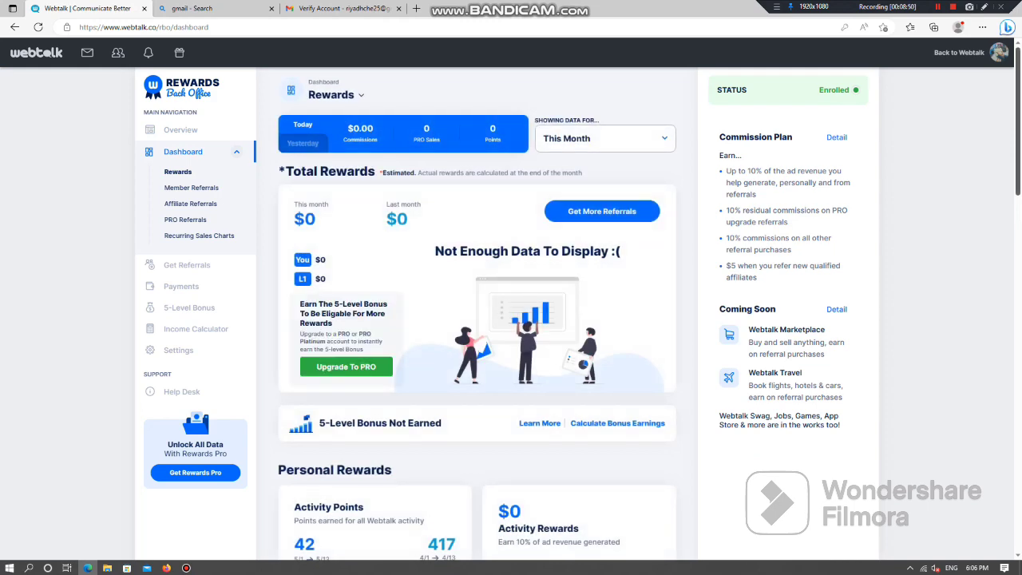
scroll(477, 320, down, 5)
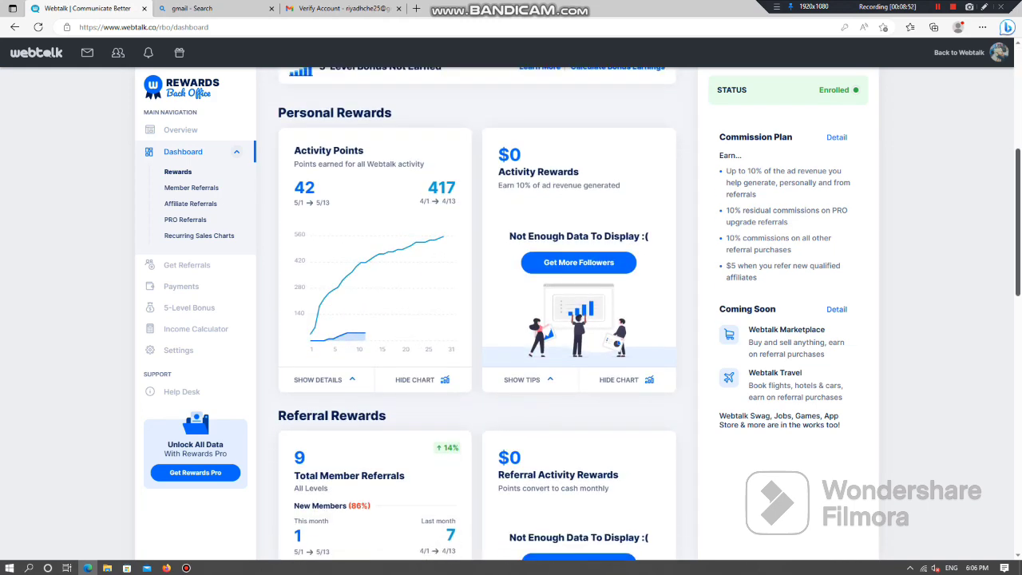
scroll(477, 319, down, 8)
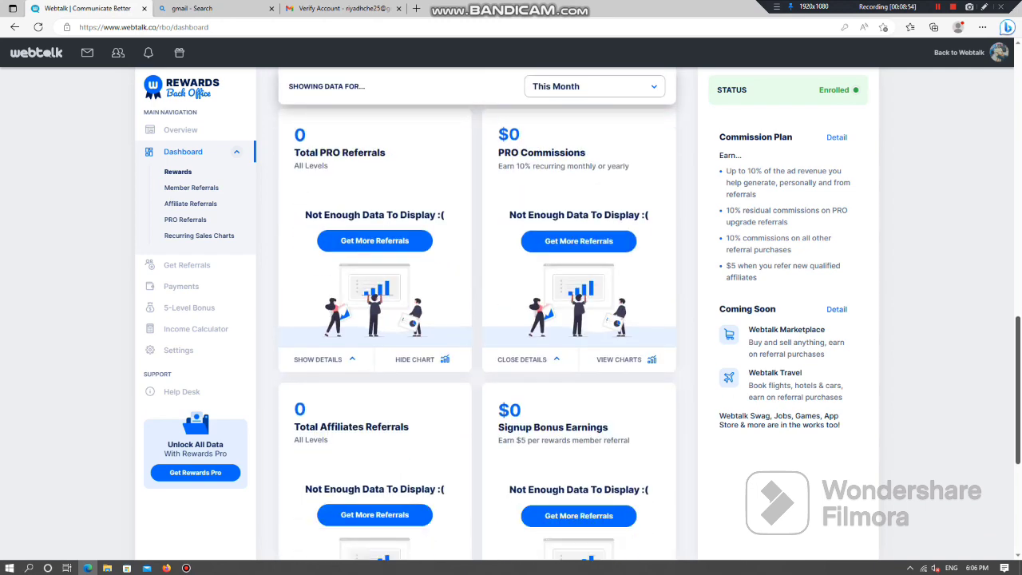
scroll(476, 319, down, 3)
scroll(477, 319, up, 15)
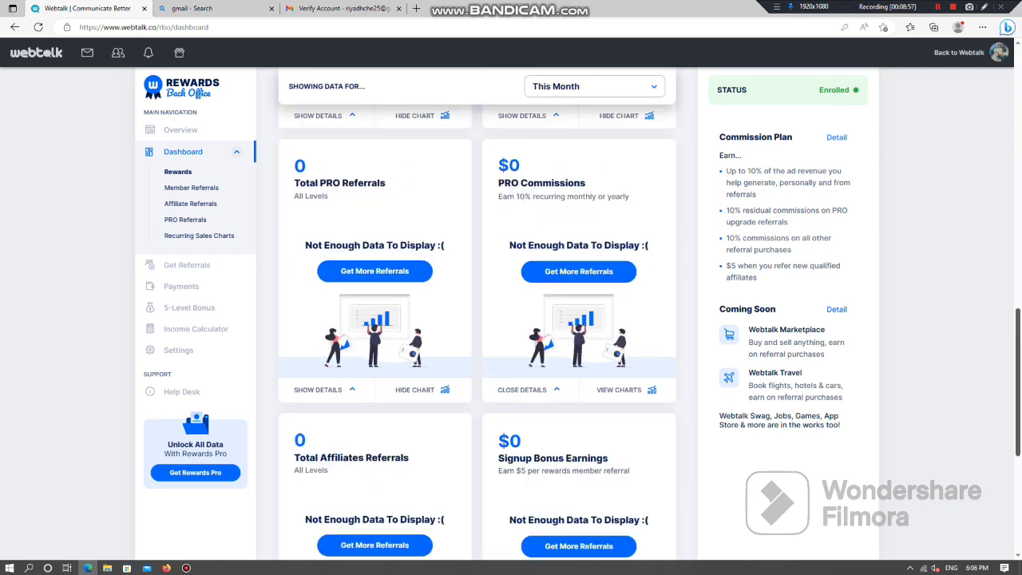
scroll(476, 319, up, 1)
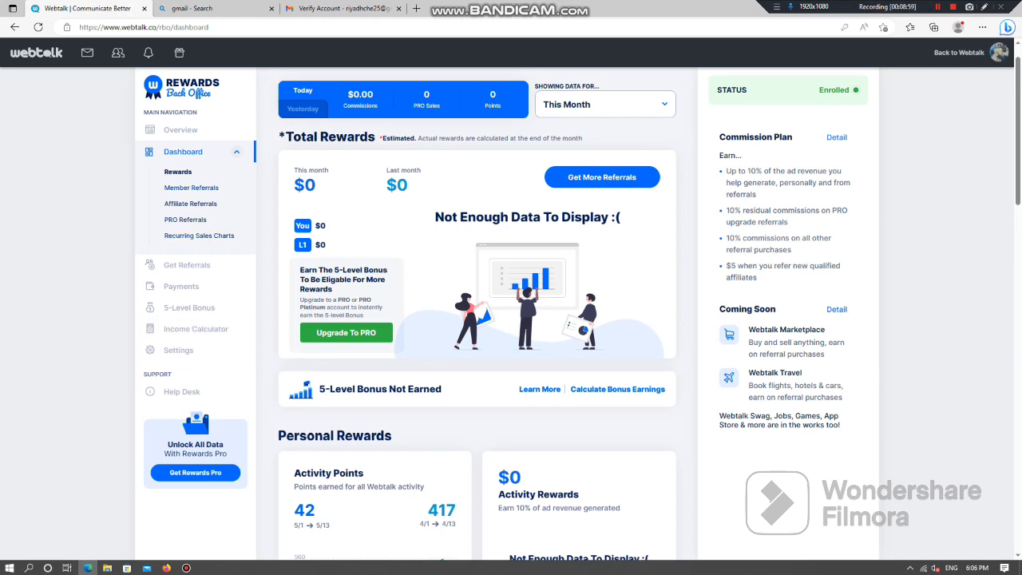
View the Member Referrals, Affiliate Referrals and PRO Referrals dashboards in turn
click(192, 187)
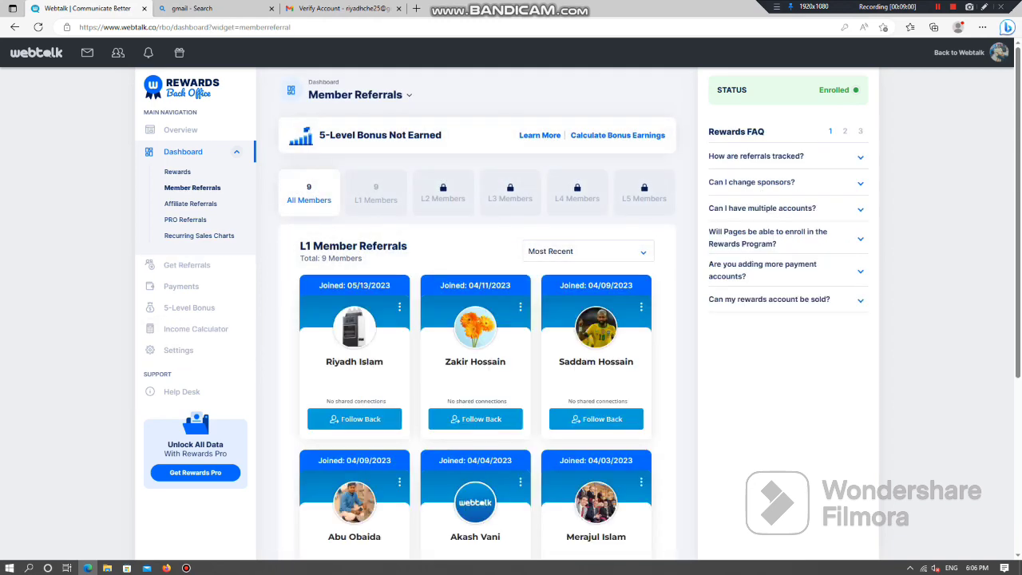
click(190, 203)
click(185, 219)
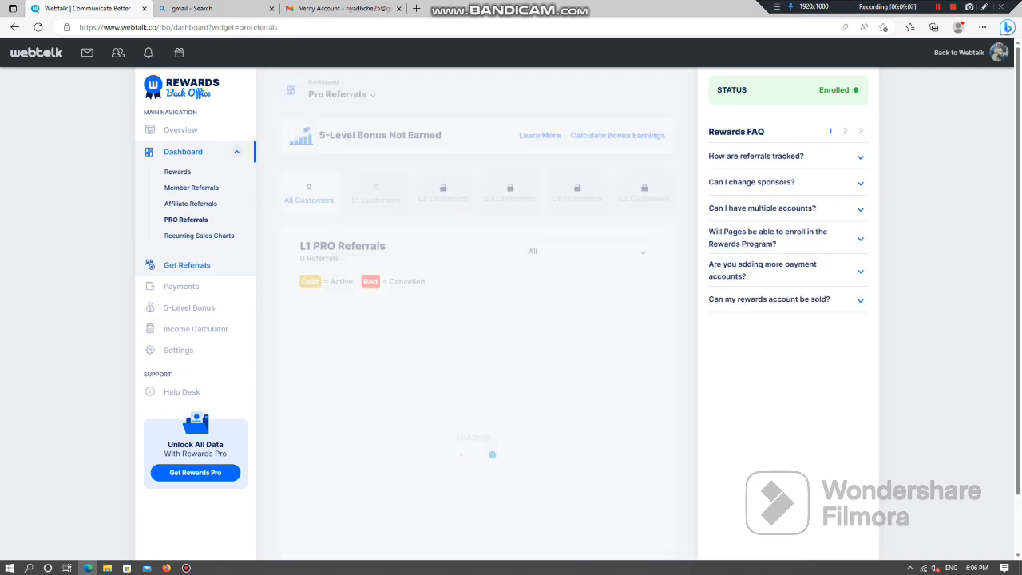
Review the Payments page, the 5-Level Bonus page and the Get Referrals tools
click(181, 286)
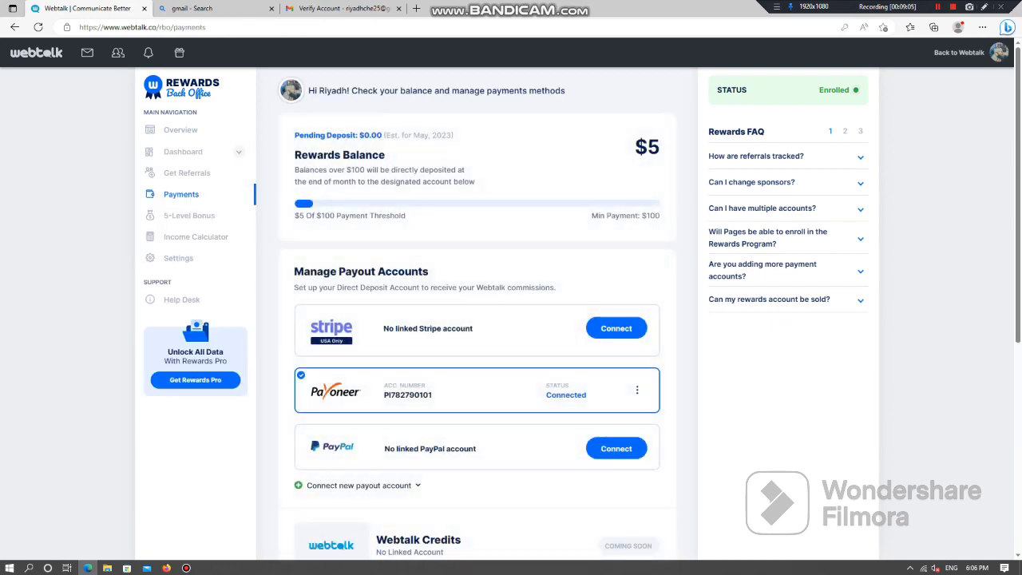
scroll(511, 319, down, 1)
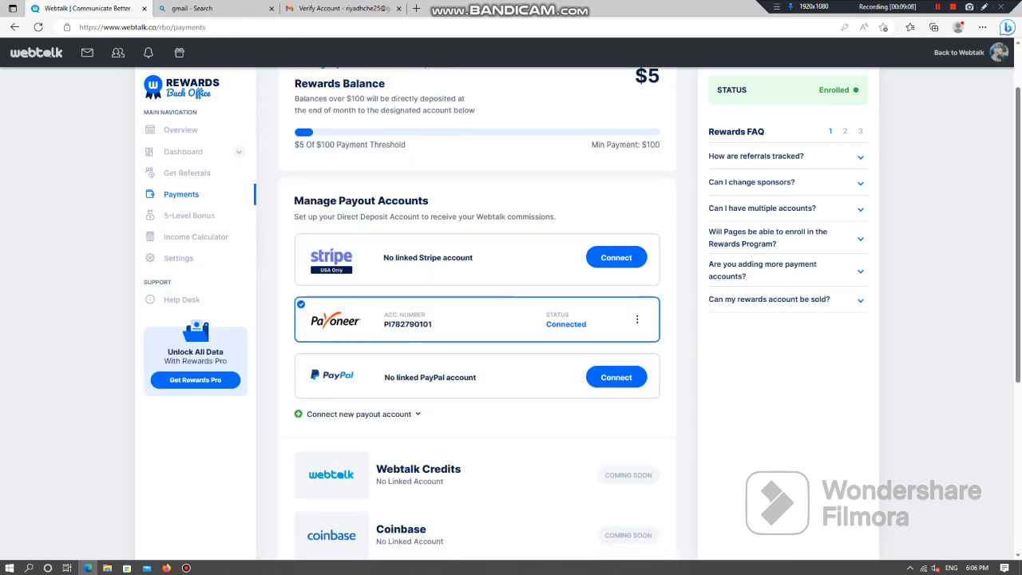
click(189, 216)
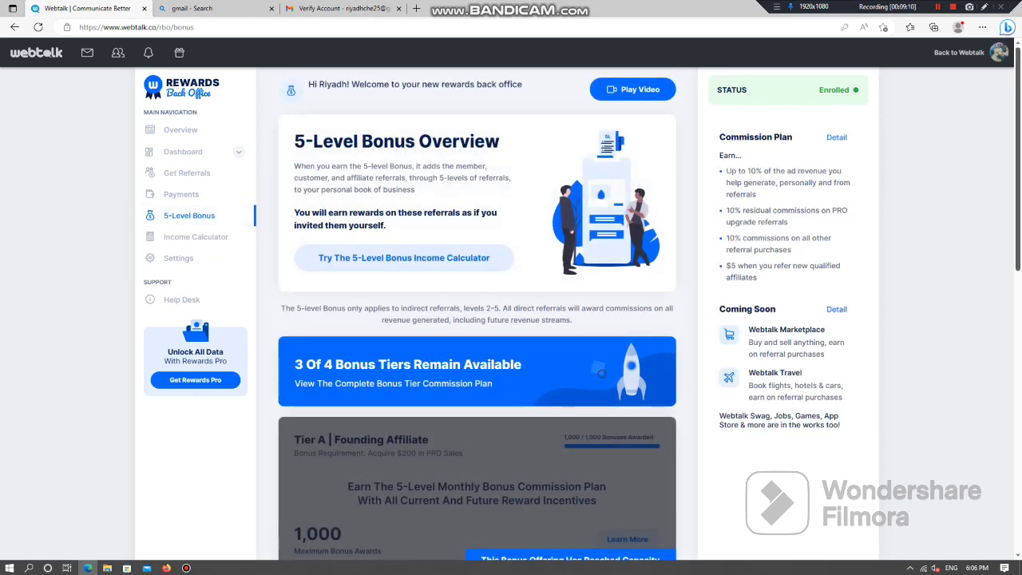
scroll(404, 257, down, 5)
scroll(404, 257, up, 5)
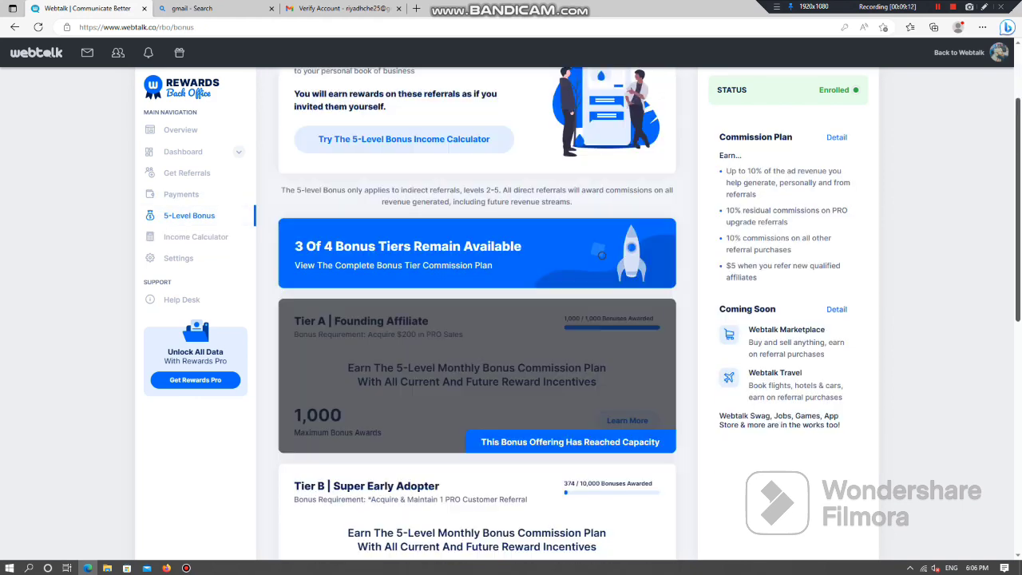
click(187, 173)
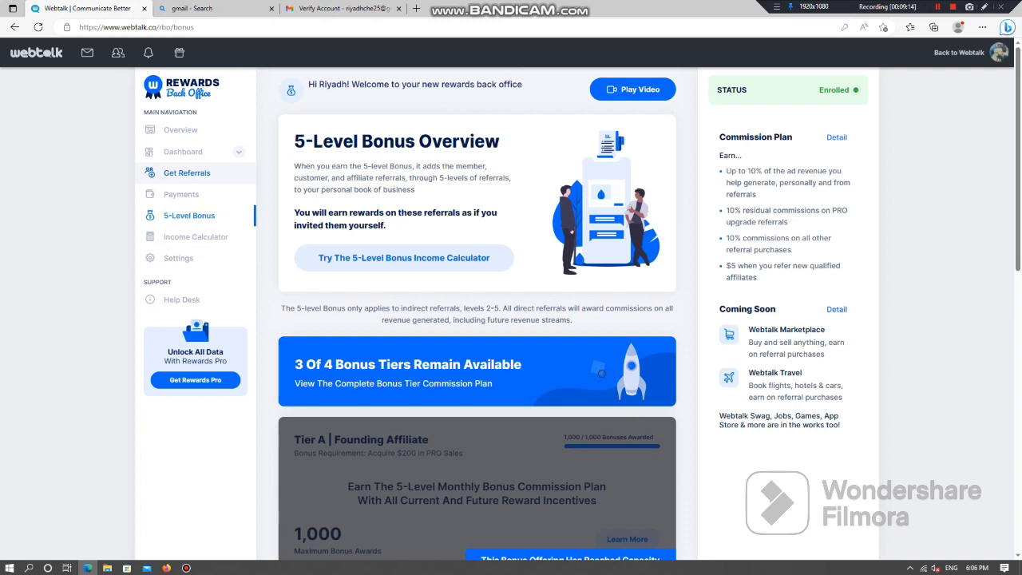
Revisit the Dashboard, Member Referrals and Recurring Sales Charts, ending on Overview
click(183, 151)
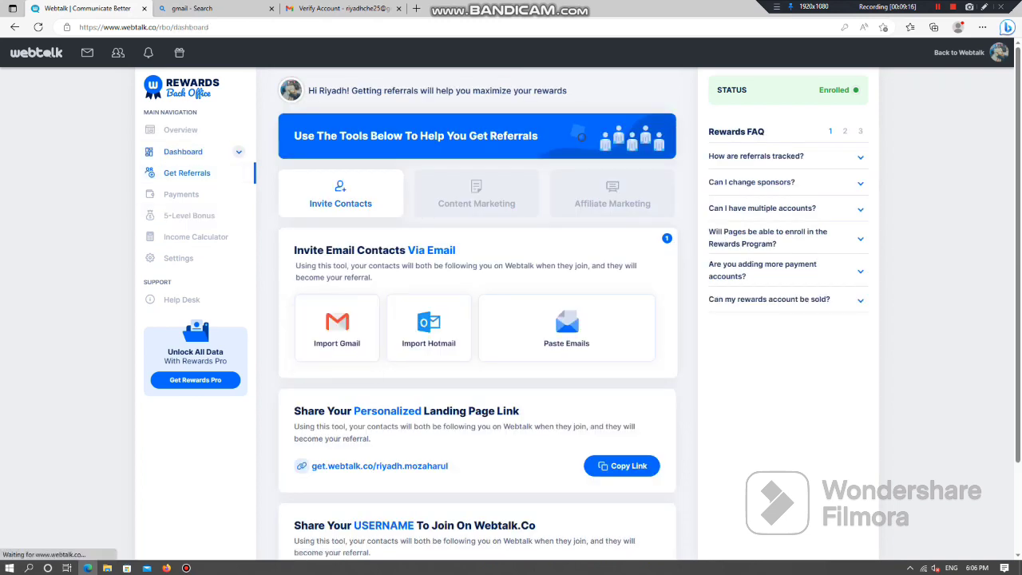
scroll(477, 320, down, 10)
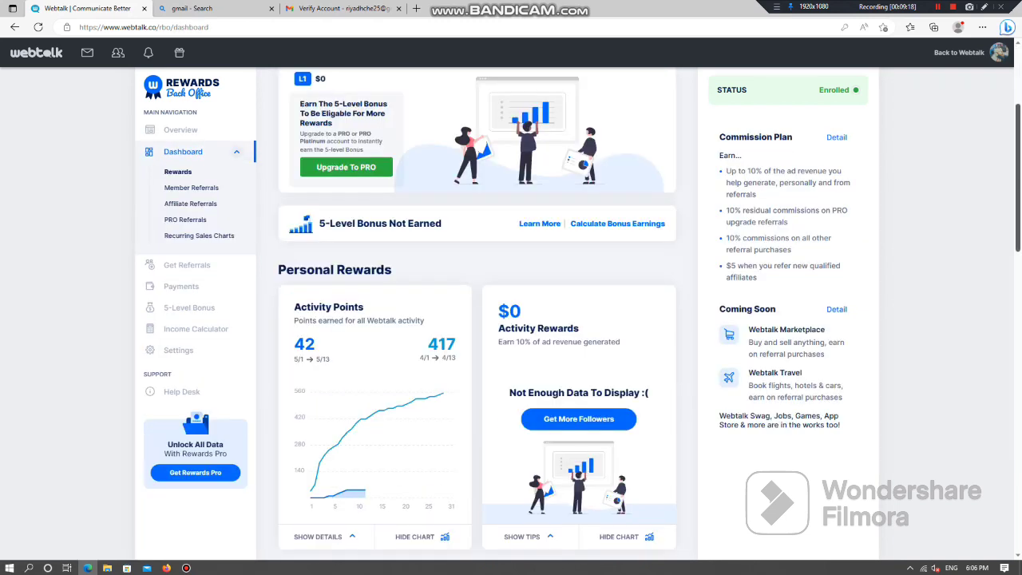
scroll(477, 320, up, 10)
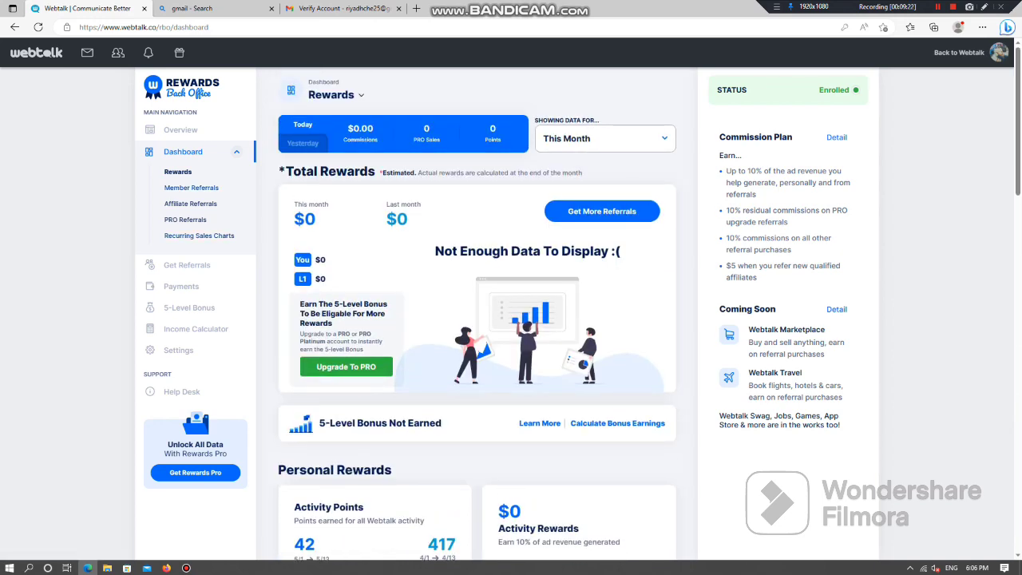
click(192, 187)
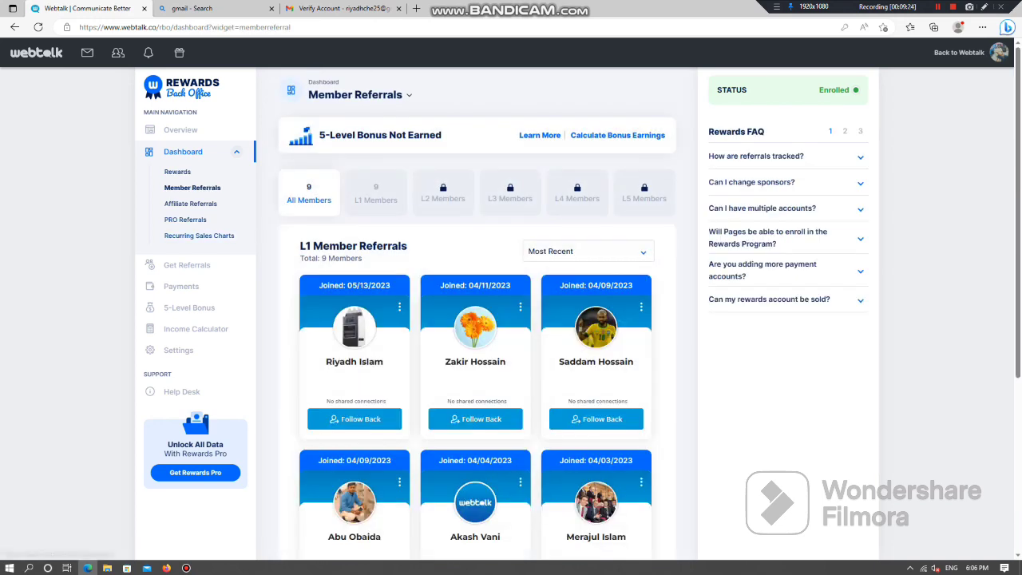
click(198, 236)
click(181, 129)
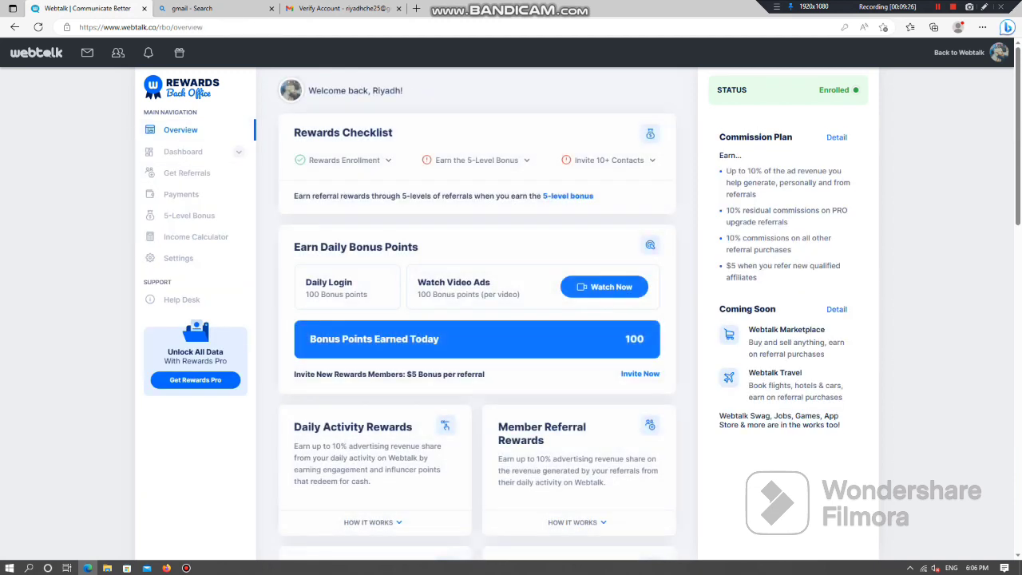